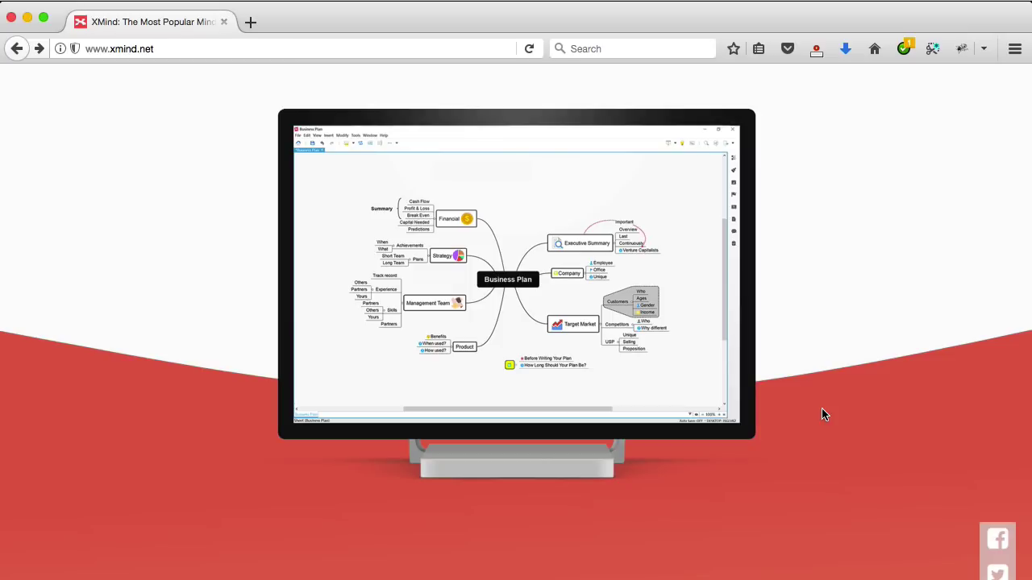
Step: Browse the blank layouts, trying Tree Chart (Right) and then Timeline (Vertical)
scroll(822, 414, "up", 5)
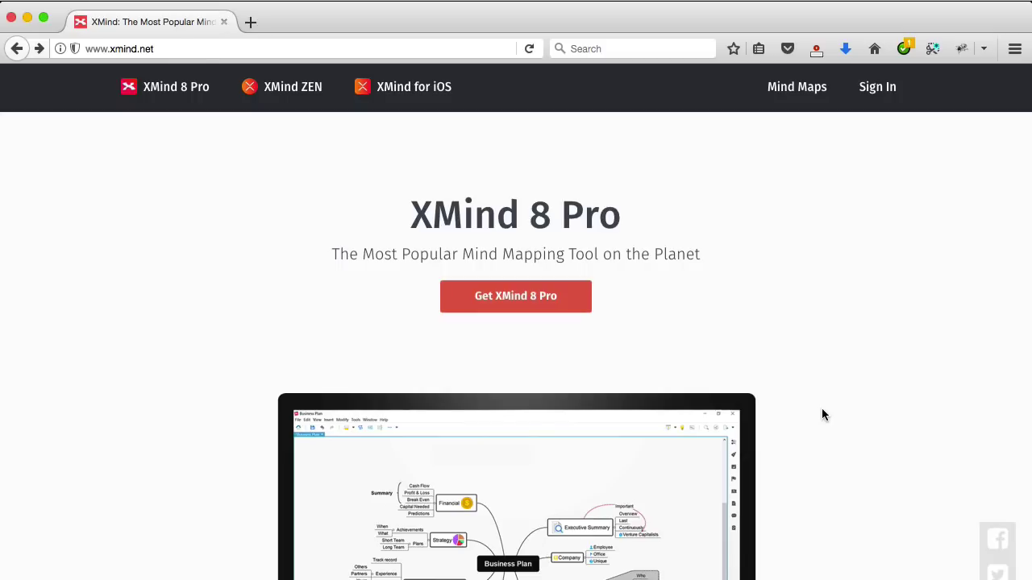
scroll(823, 415, "down", 15)
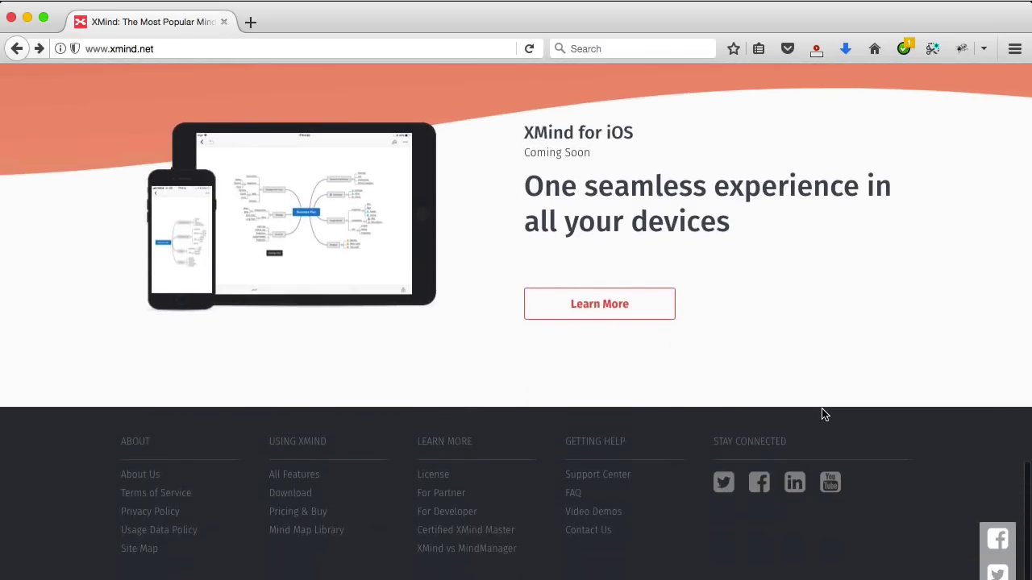
scroll(823, 415, "up", 15)
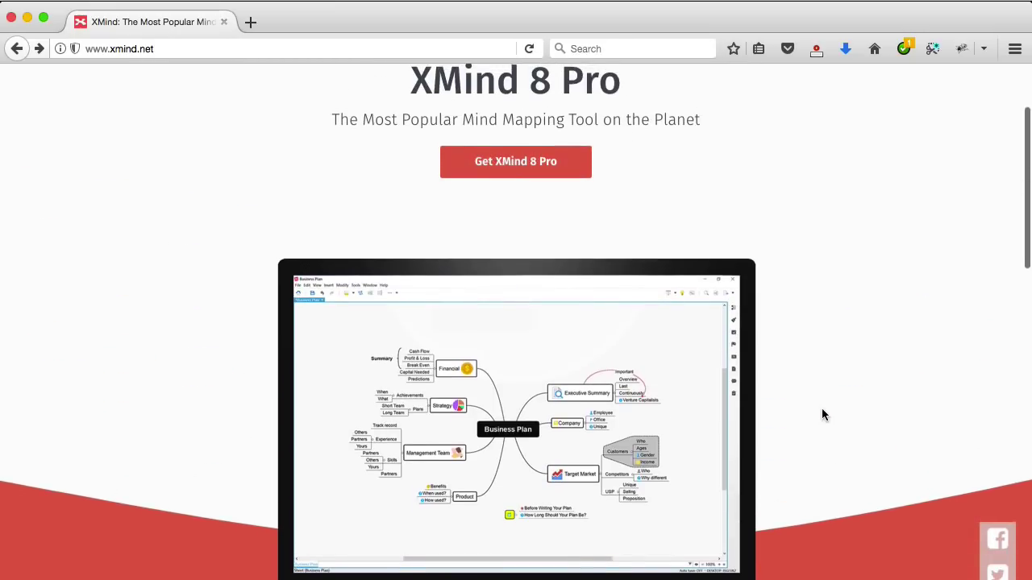
scroll(823, 415, "up", 1)
scroll(822, 414, "up", 2)
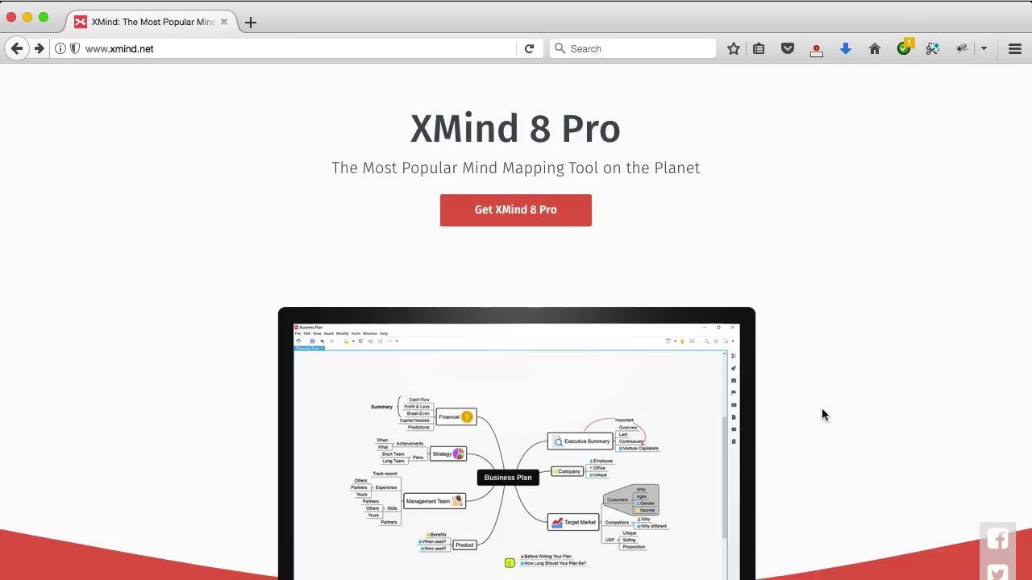
scroll(821, 414, "down", 3)
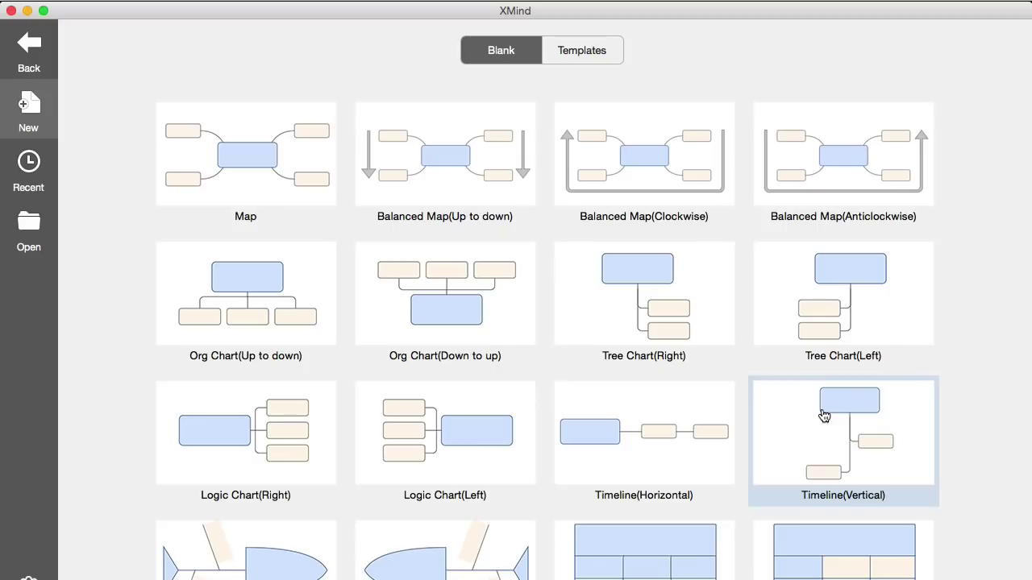
left_click(706, 299)
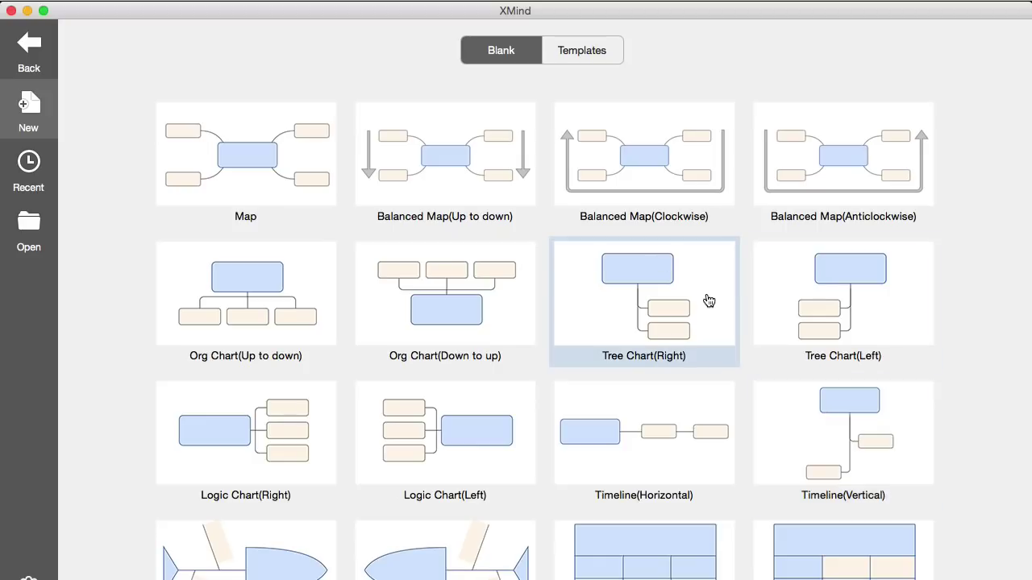
scroll(708, 300, "down", 1)
left_click(783, 385)
scroll(783, 387, "up", 1)
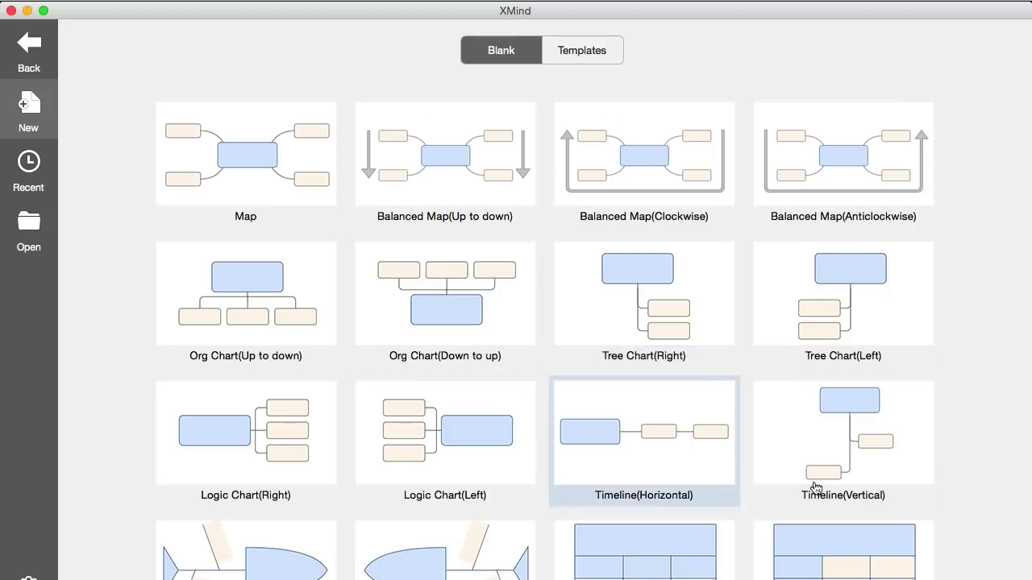
Step: Look through the ready-made templates, then go back to the blank layouts
left_click(587, 50)
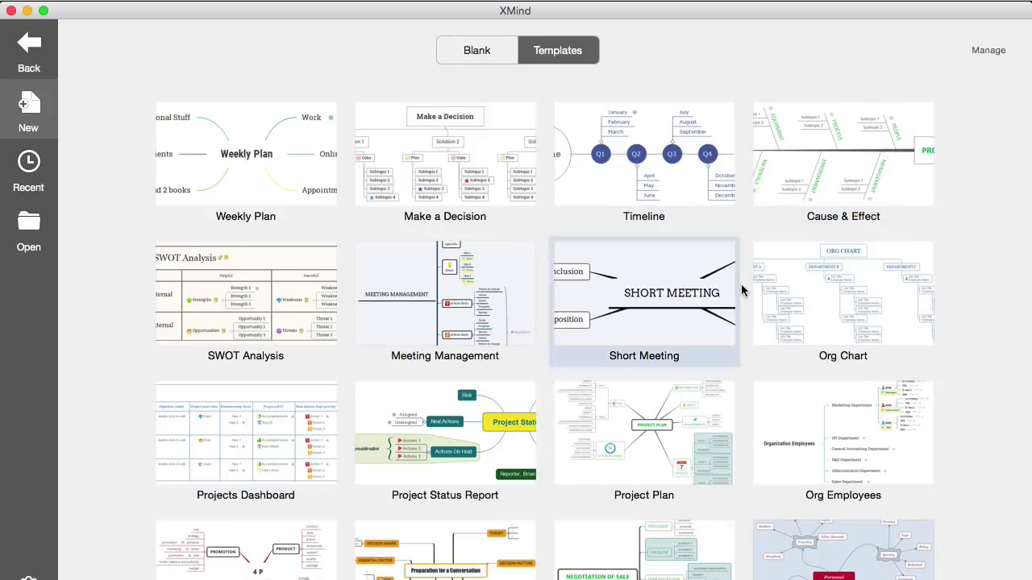
scroll(742, 286, "down", 4)
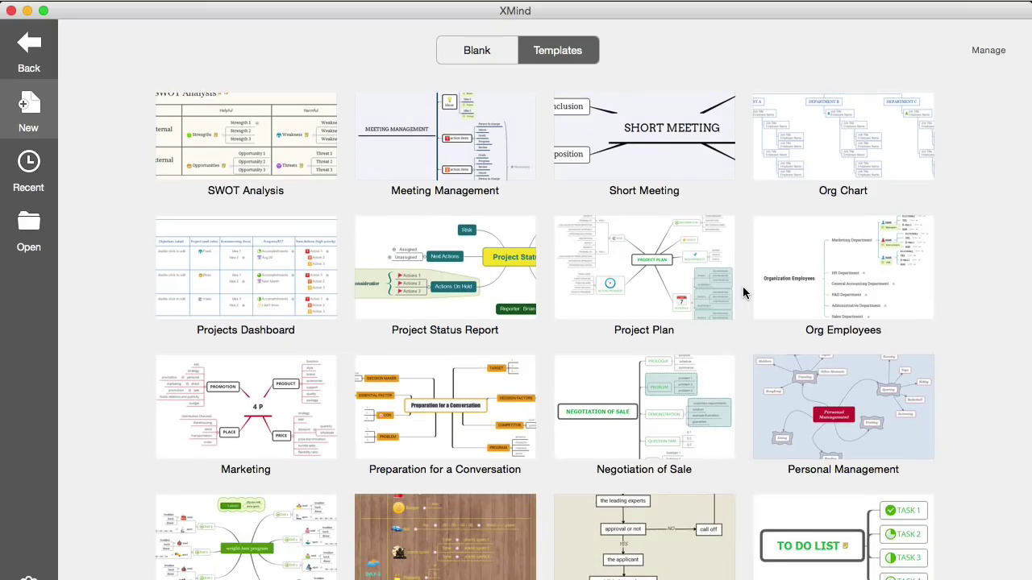
scroll(743, 287, "up", 4)
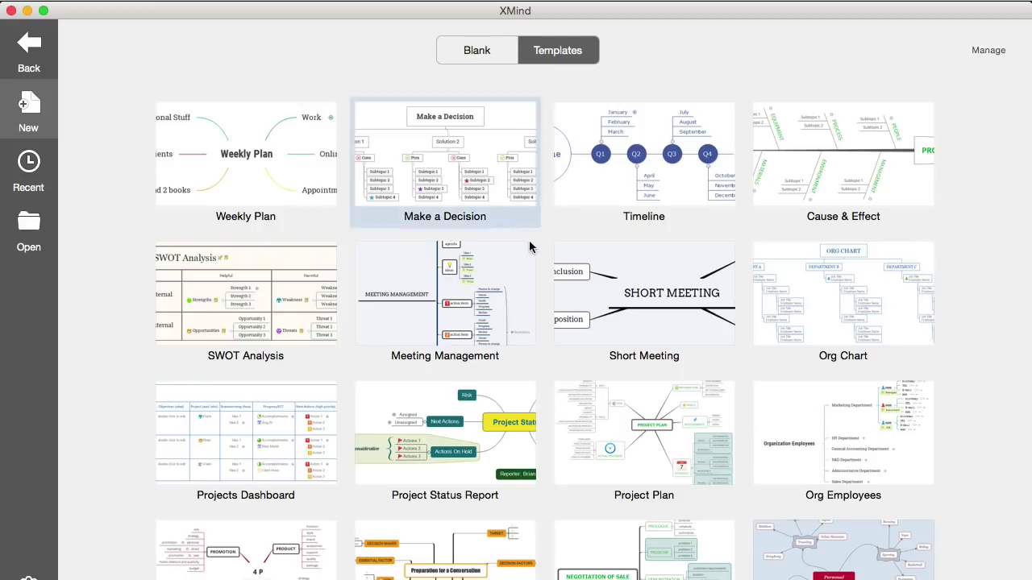
left_click(472, 60)
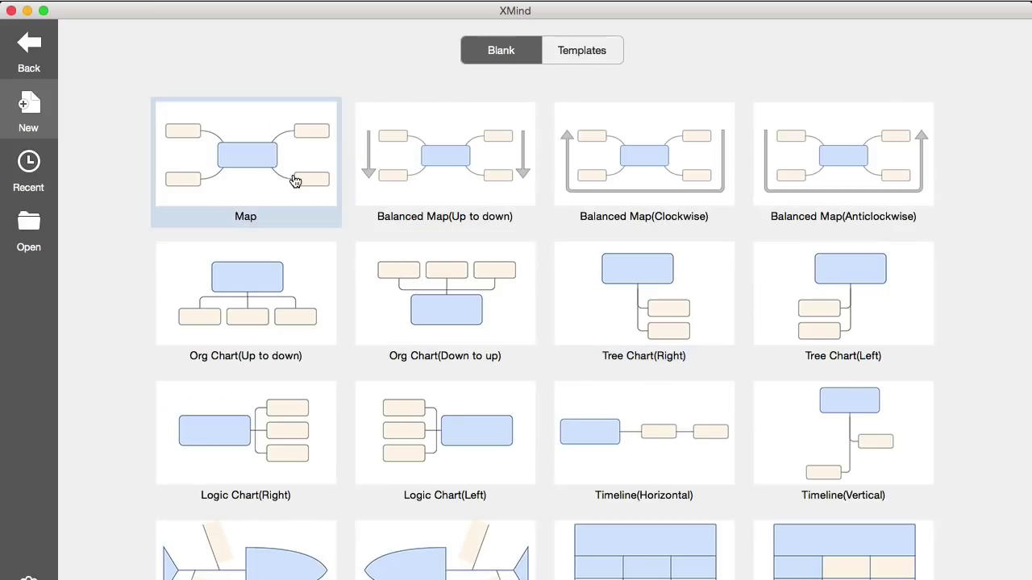
Step: Start a plain Map and create it with the Professional theme
double_click(260, 160)
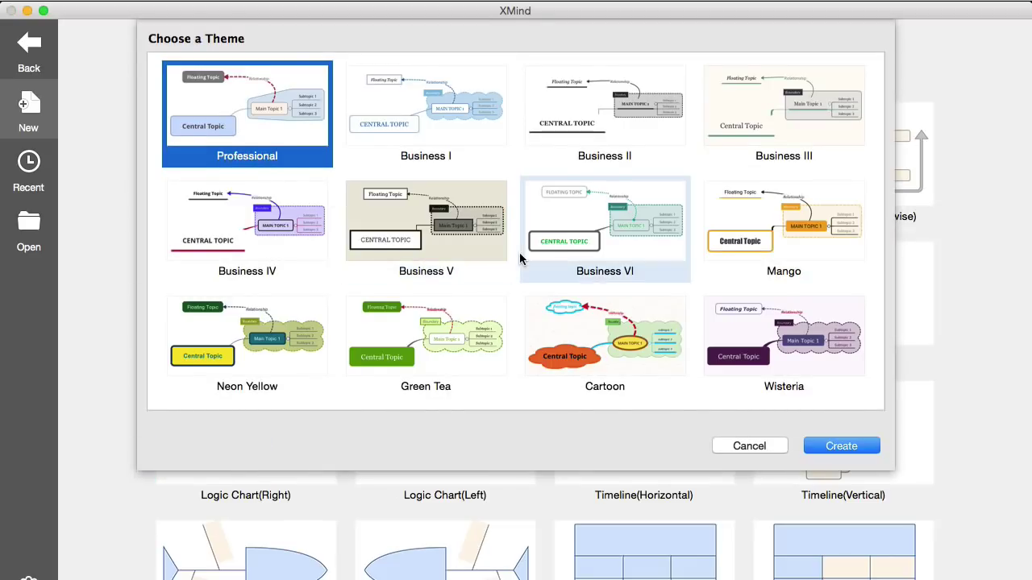
scroll(520, 258, "down", 5)
scroll(520, 258, "down", 5)
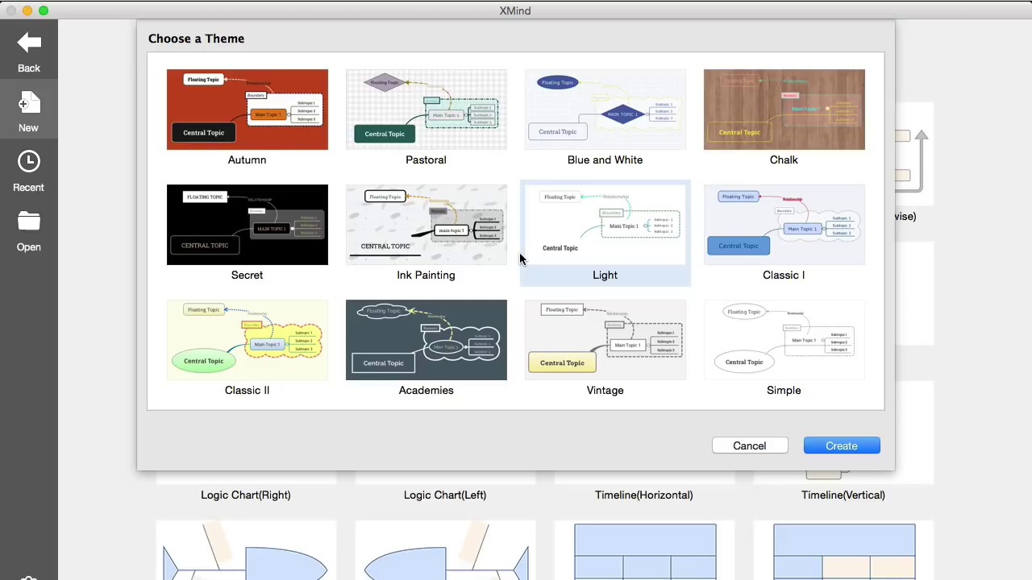
scroll(520, 257, "up", 10)
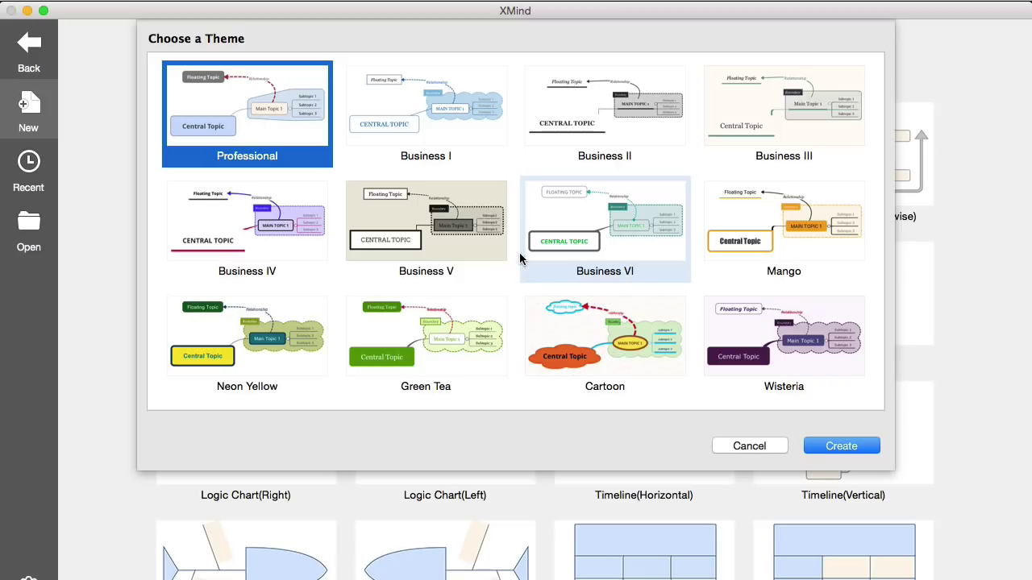
scroll(519, 256, "down", 5)
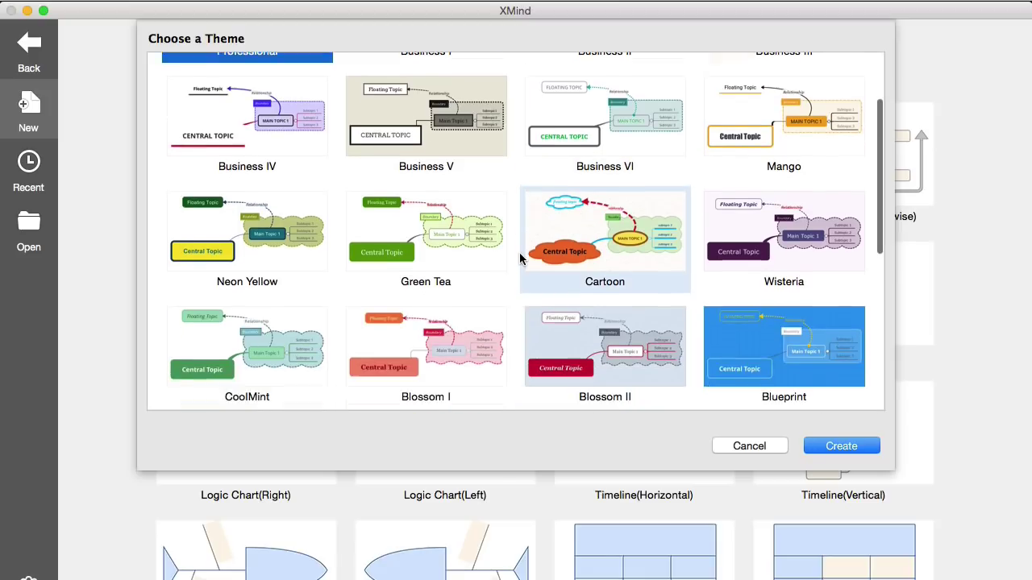
scroll(519, 256, "up", 5)
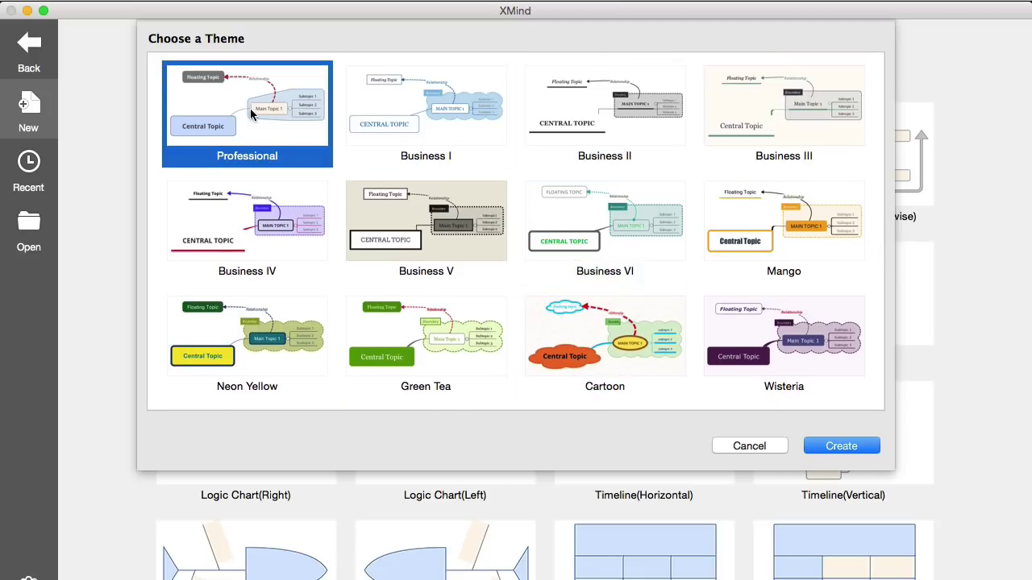
left_click(850, 449)
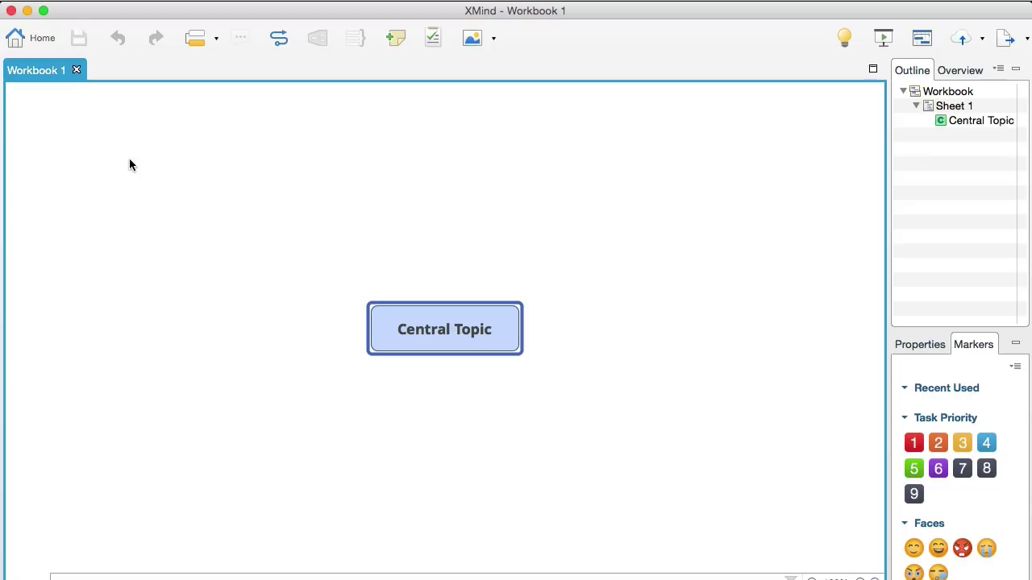
Step: Scroll the canvas to bring the new Central Topic into view
scroll(564, 325, "down", 3)
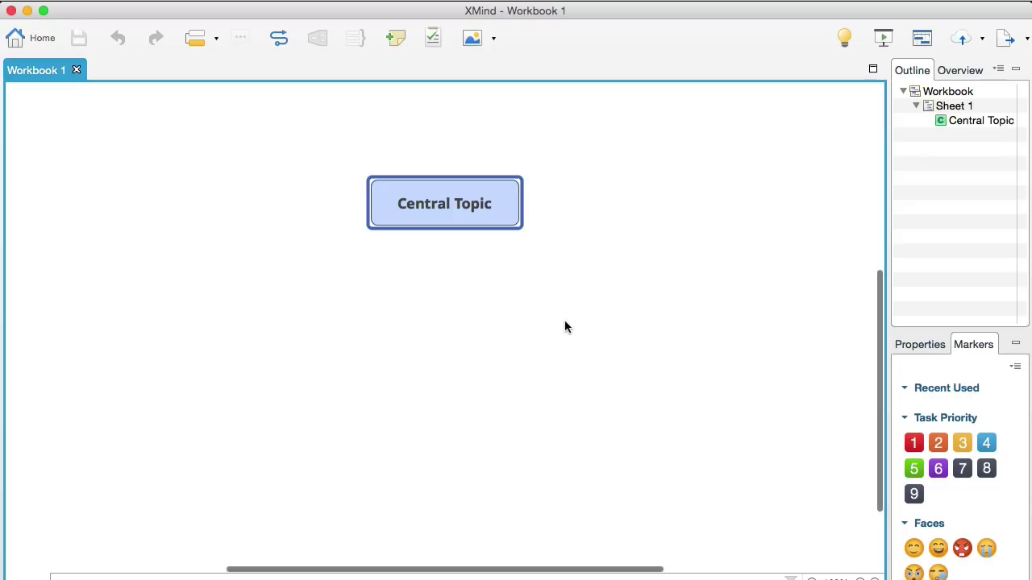
scroll(508, 283, "up", 8)
scroll(508, 284, "down", 3)
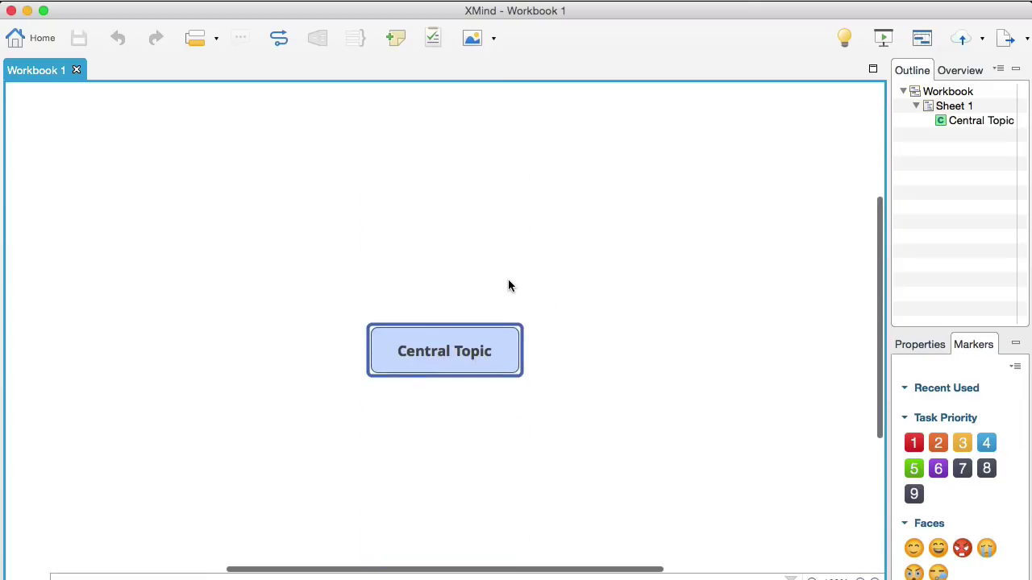
Step: Rename the central topic to TODAY and add a first main topic under it
double_click(459, 286)
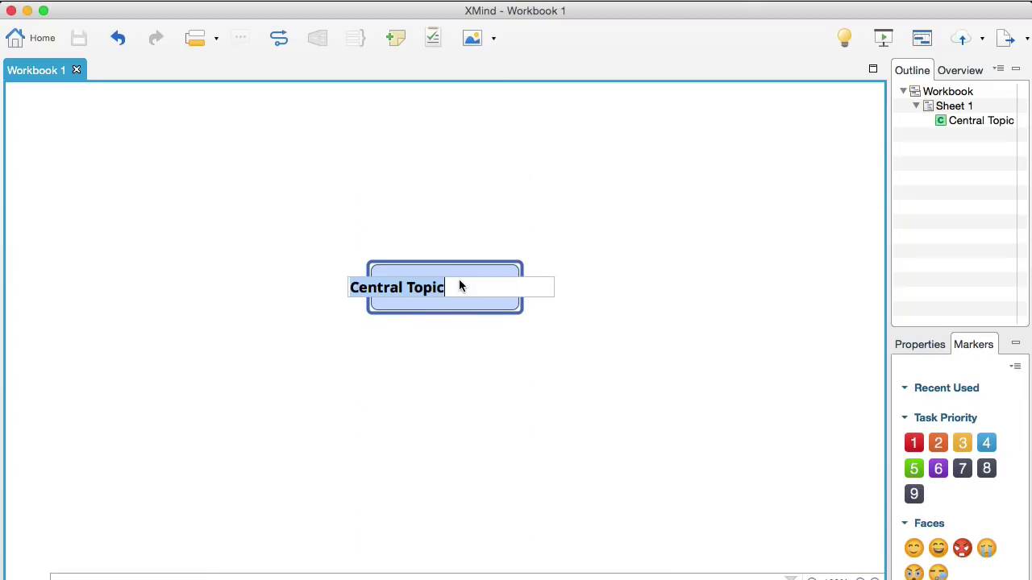
type("TODAY")
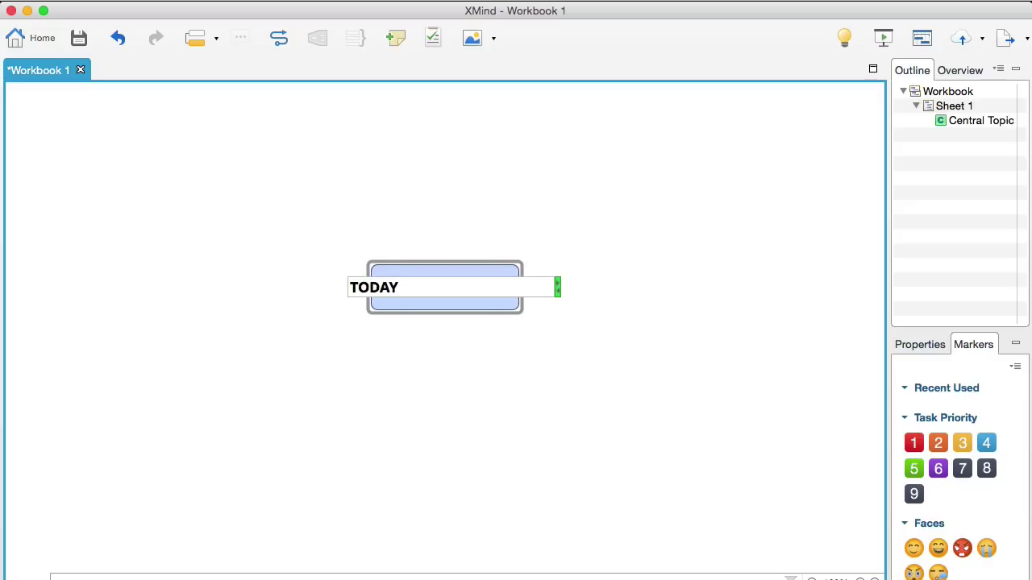
key("Return")
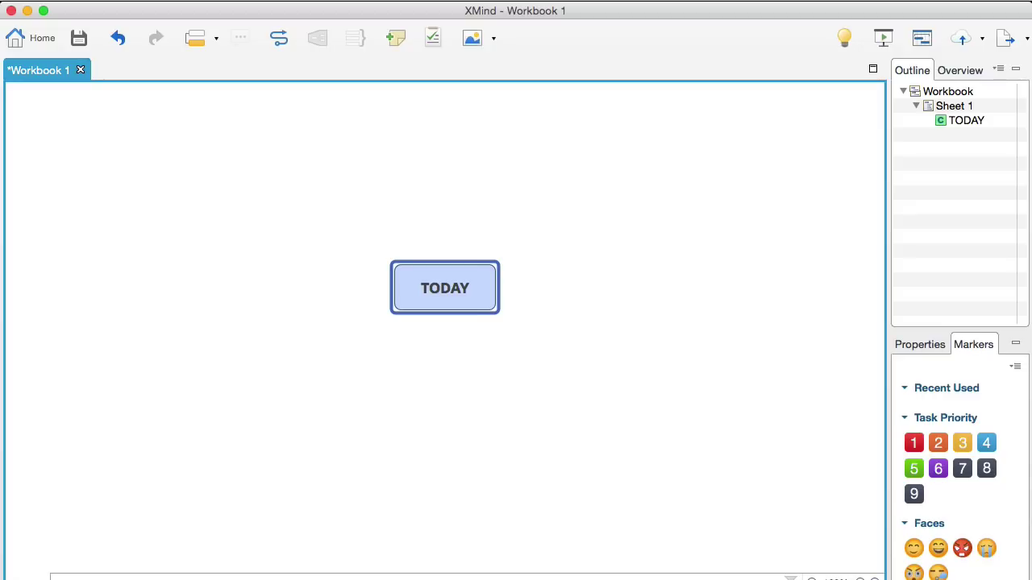
key("Tab")
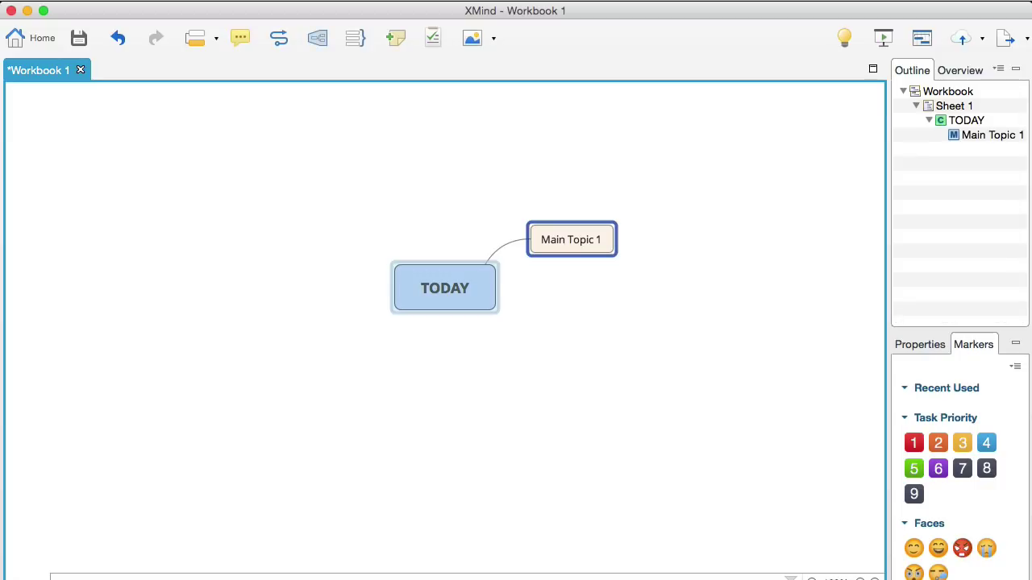
Step: Name the main topics AM, PM and EVE
type("AM")
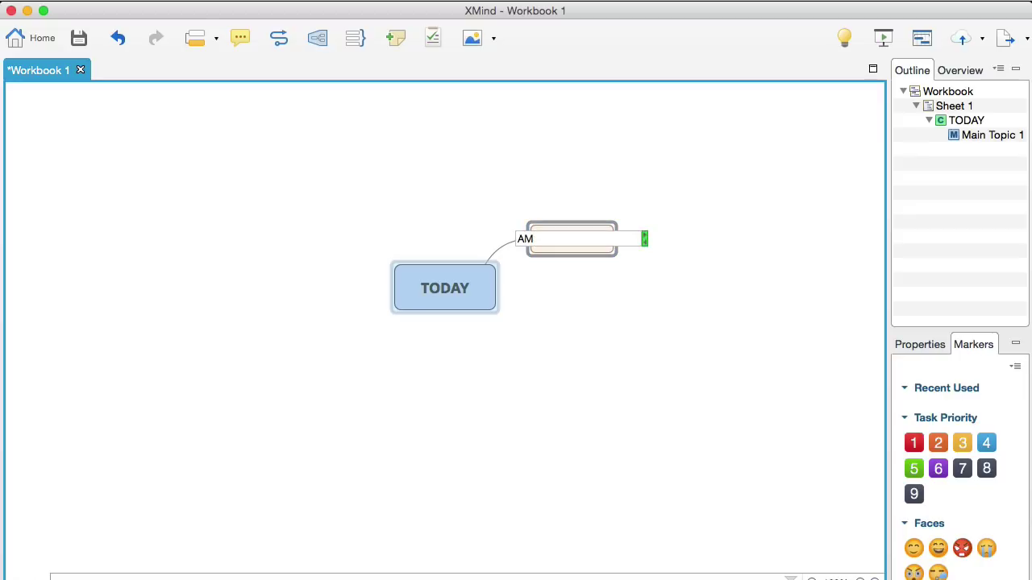
key("Return")
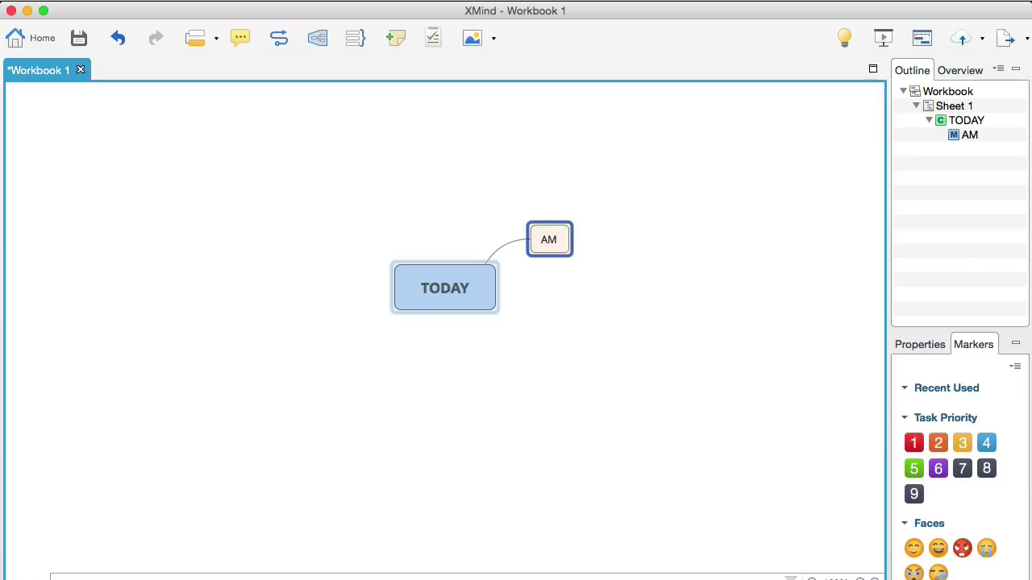
key("Return")
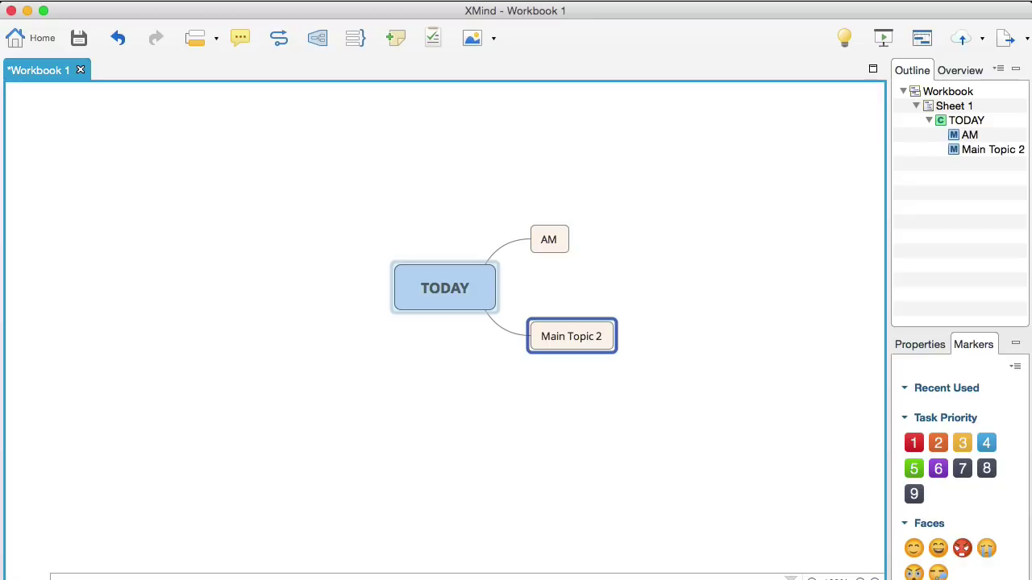
type("PM")
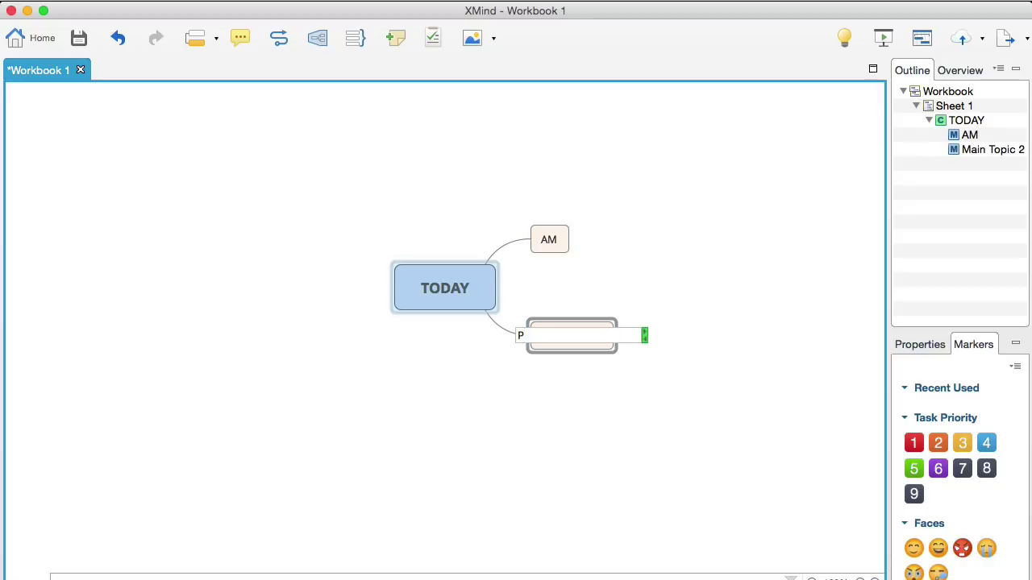
key("Return")
key("Return")
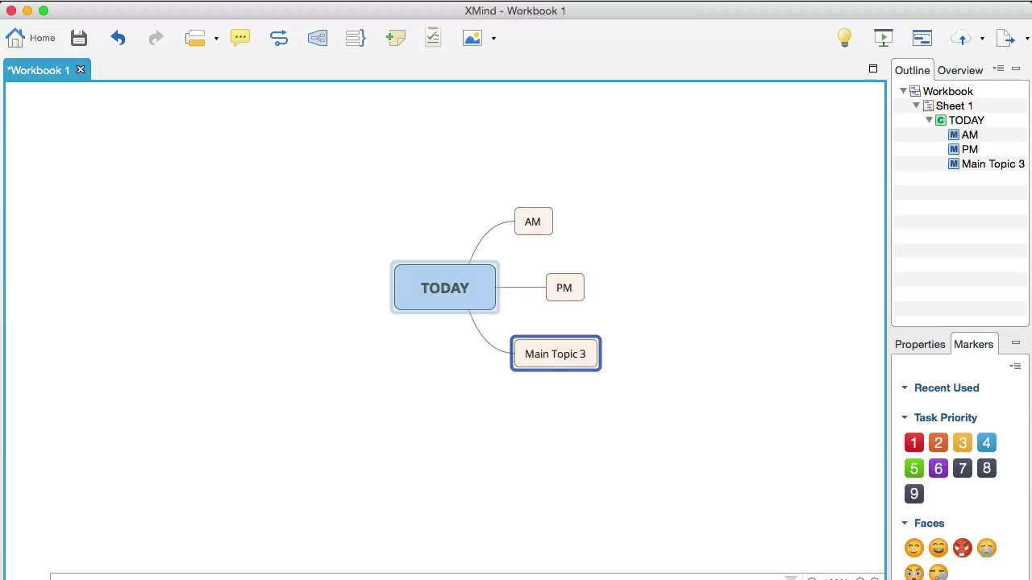
type("EVE")
key("Return")
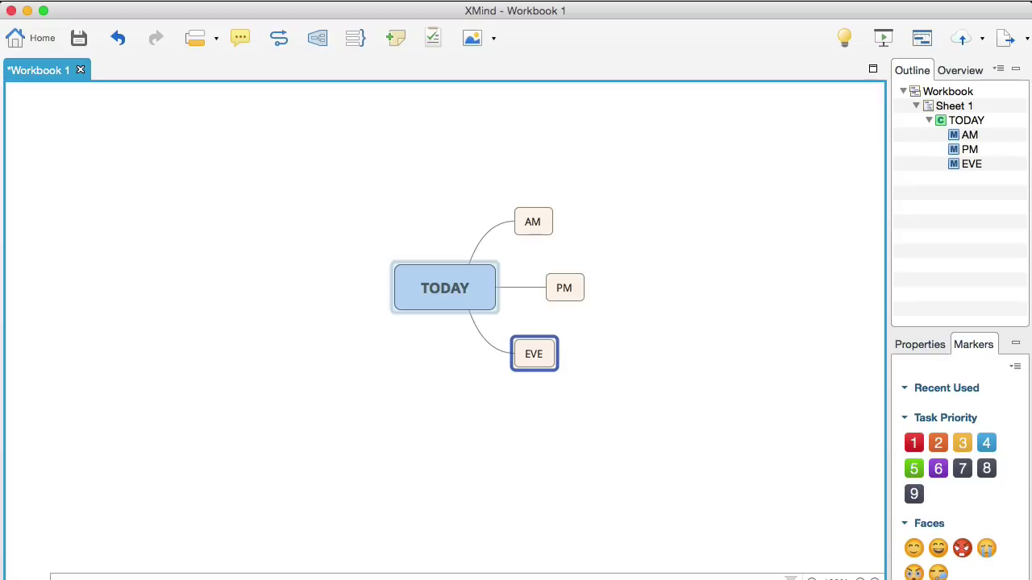
key("Up")
key("Down")
Step: Add subtopics task 1, task 2 and task 3 under AM
key("Up")
key("Up")
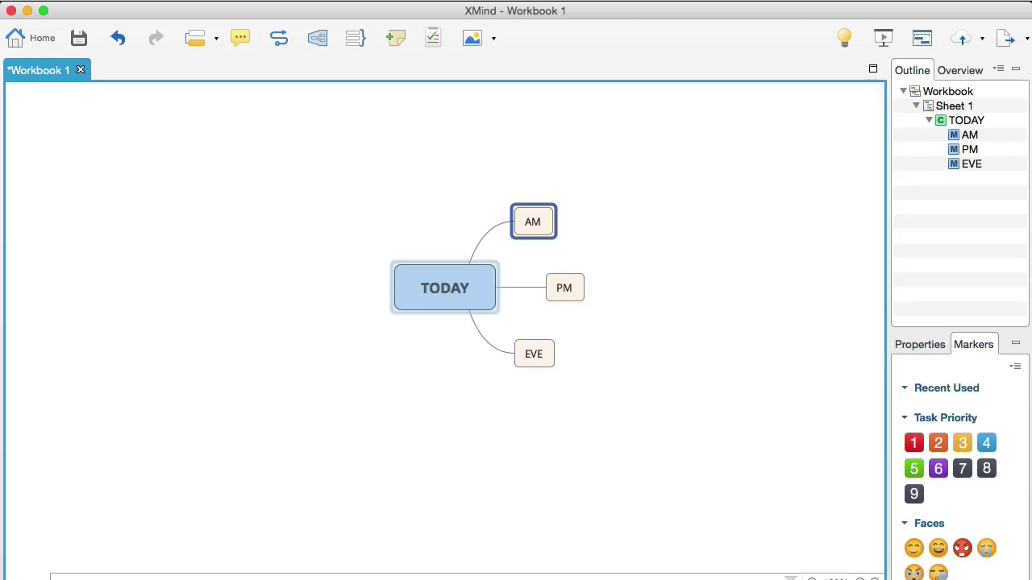
key("Tab")
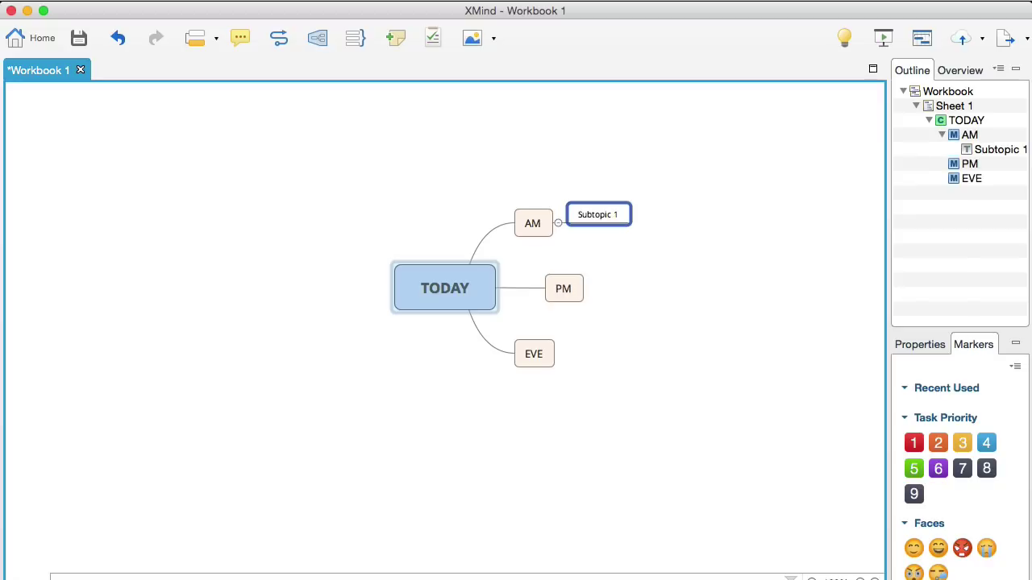
type("tas")
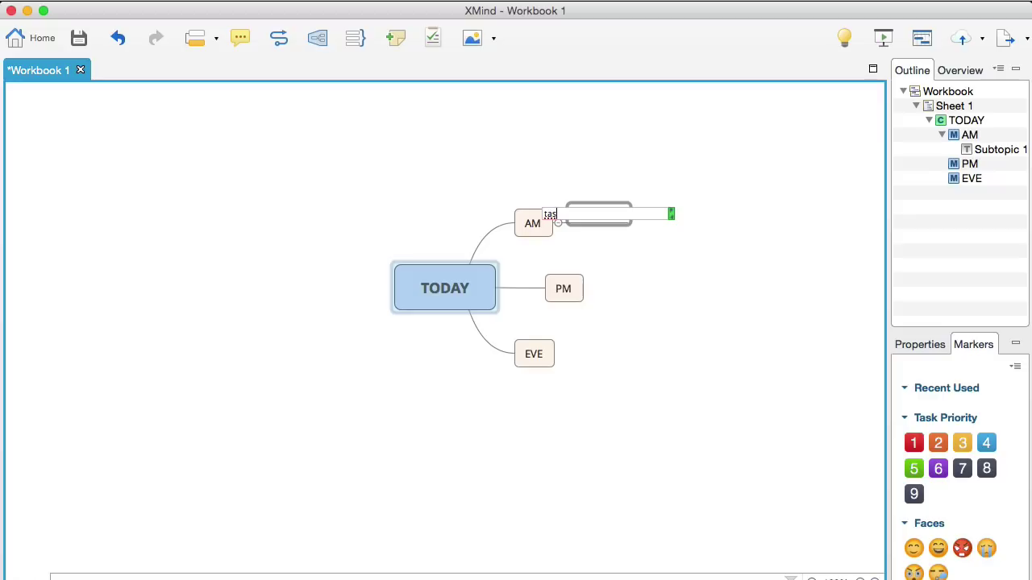
type("tk 1")
key("Return")
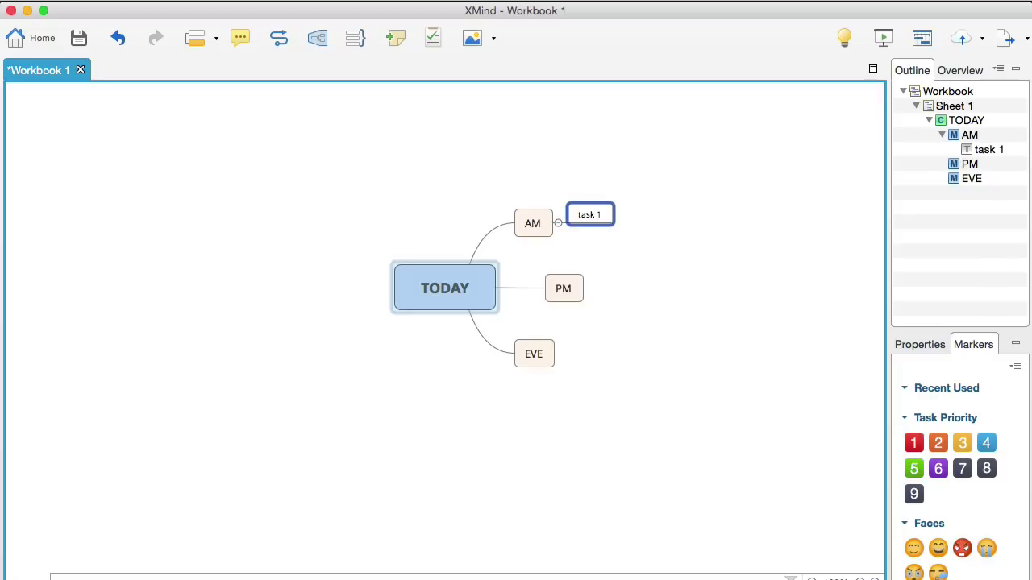
key("Return")
type("task 2")
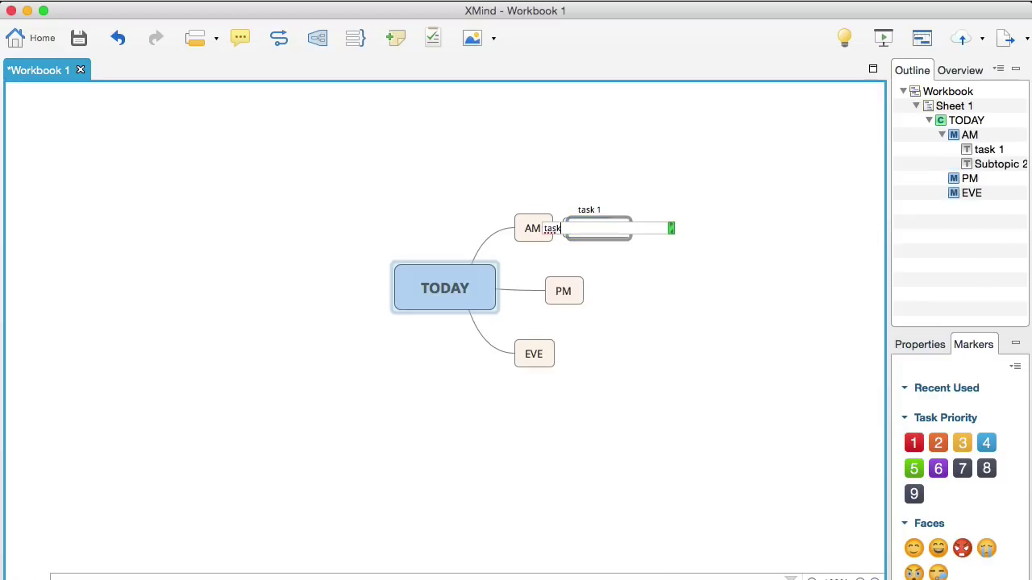
key("Return")
key("Return")
type("task 3")
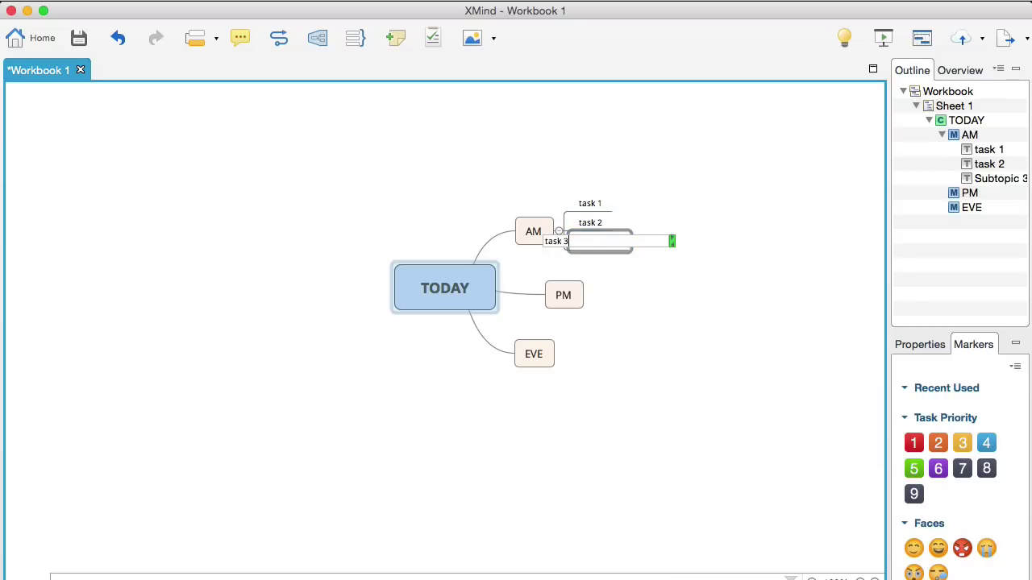
key("Return")
Step: Add subtopics task 1 and task 2 under PM
left_click(562, 295)
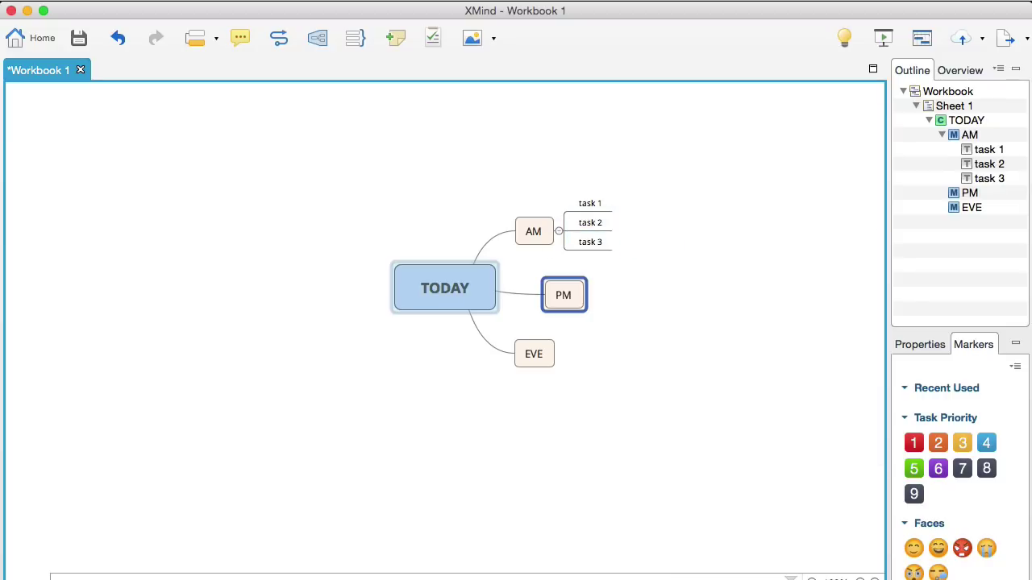
key("Tab")
key("space")
type("task 1")
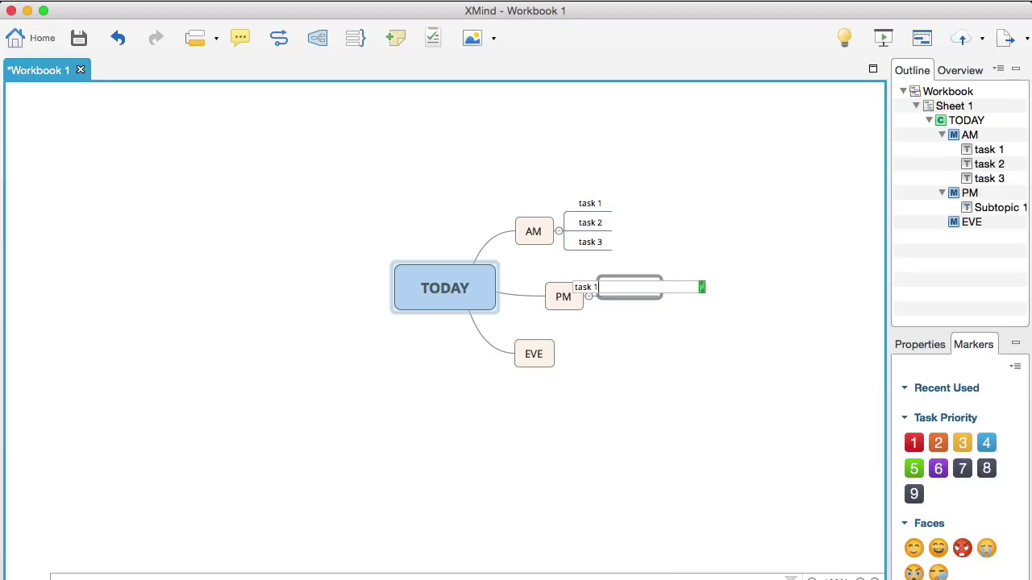
key("Return")
key("Return")
key("space")
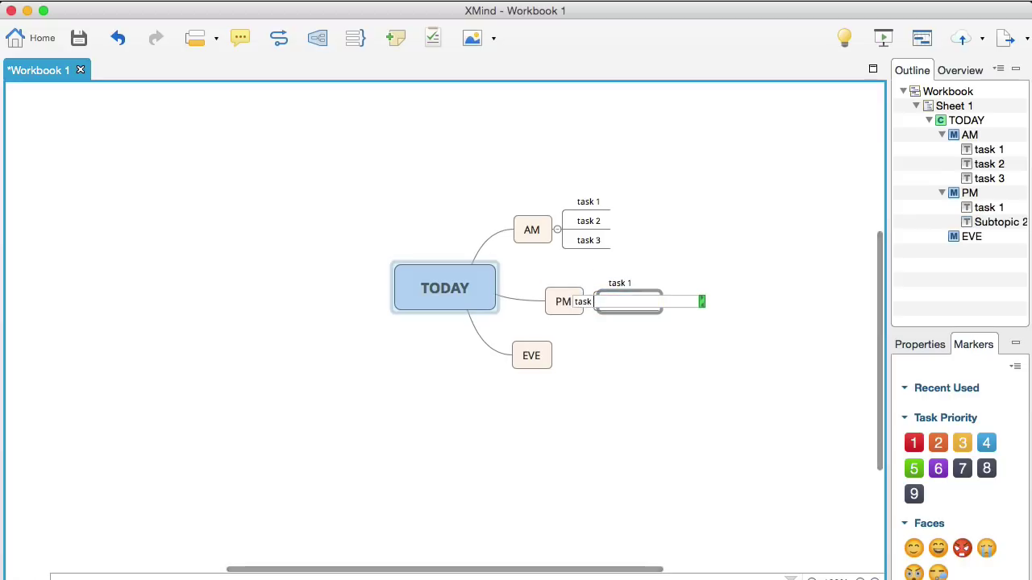
type("task 2")
key("Return")
Step: Nest placeholder subtopics 'adasdasd' and 'asdsad' two levels deep under PM's task 1
key("Up")
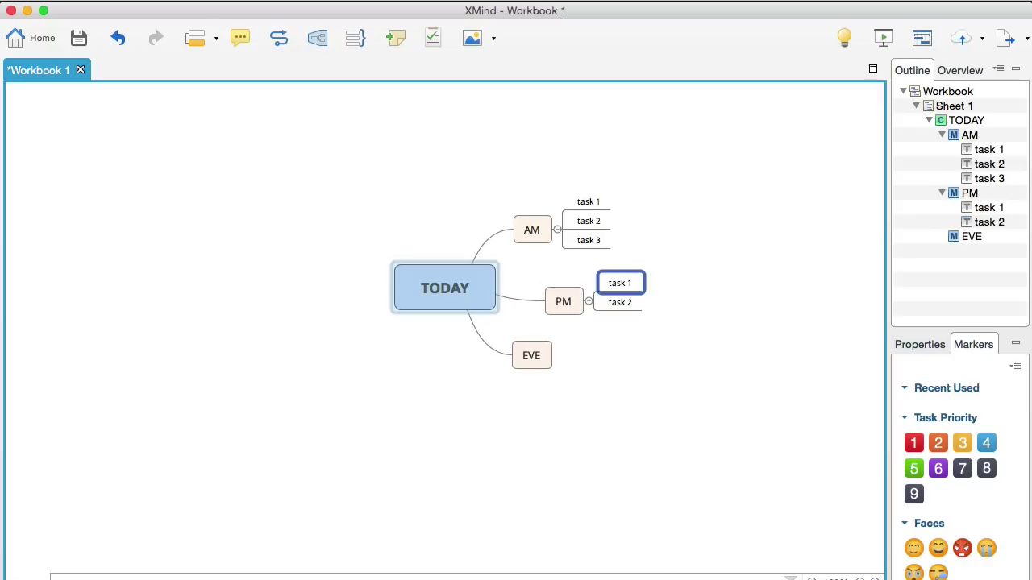
key("Tab")
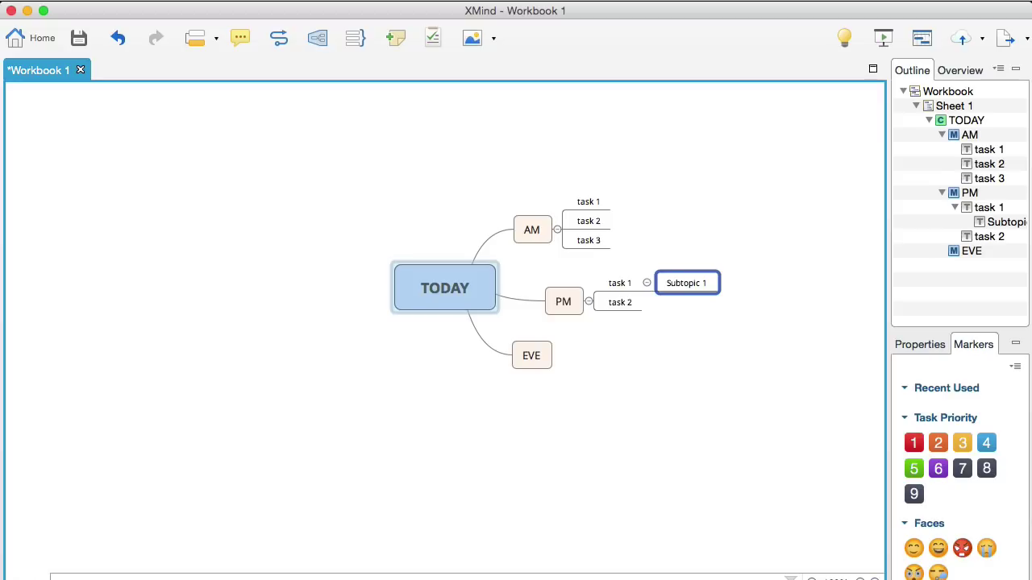
key("Delete")
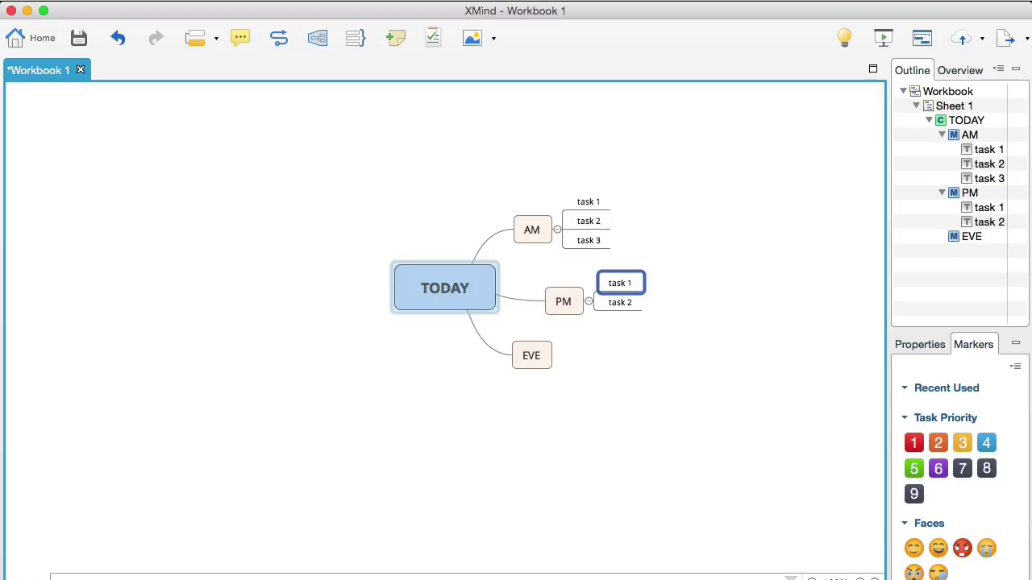
key("Down")
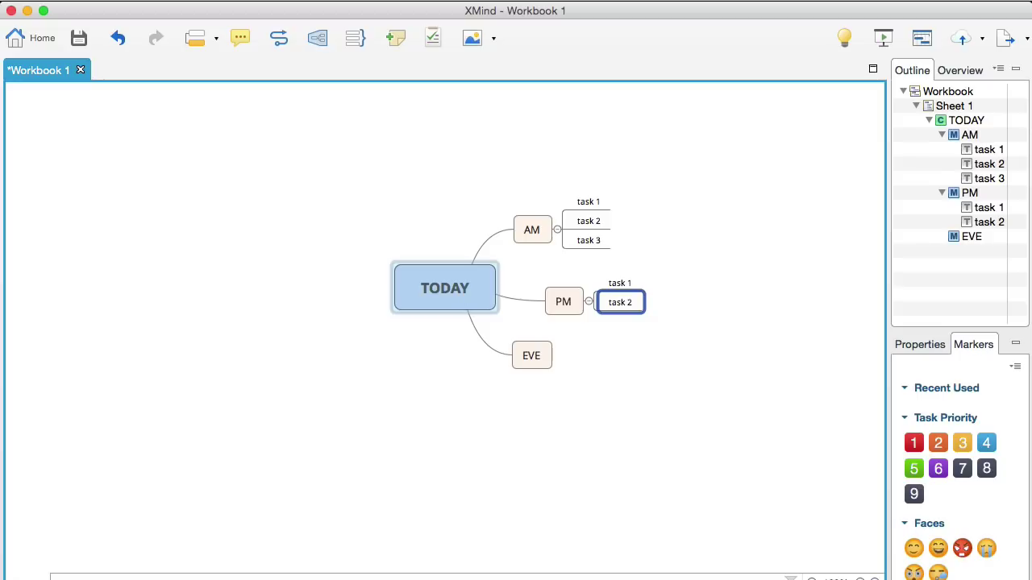
key("Up")
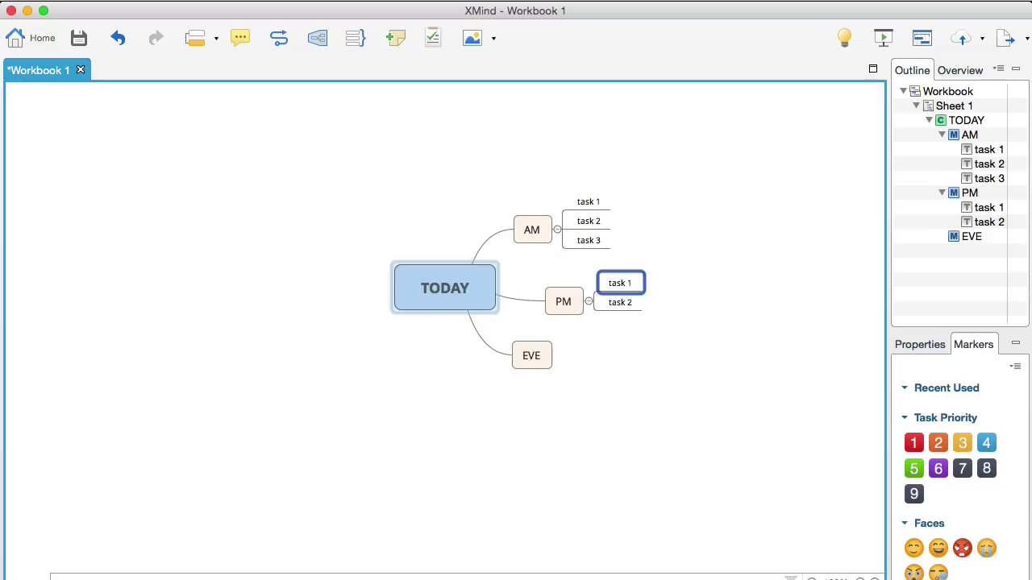
key("Tab")
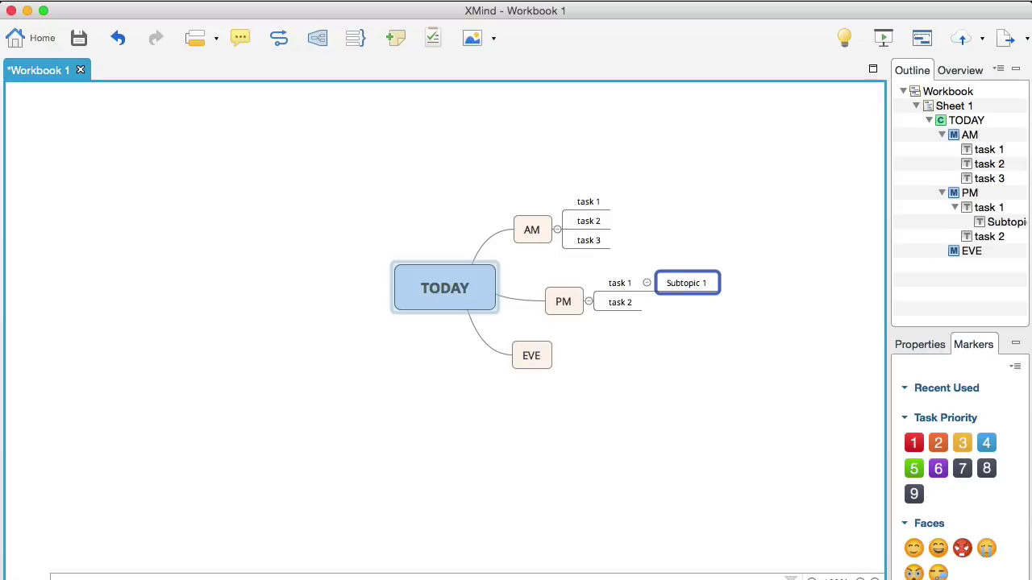
type("adasdasd")
key("Return")
key("Tab")
type("a")
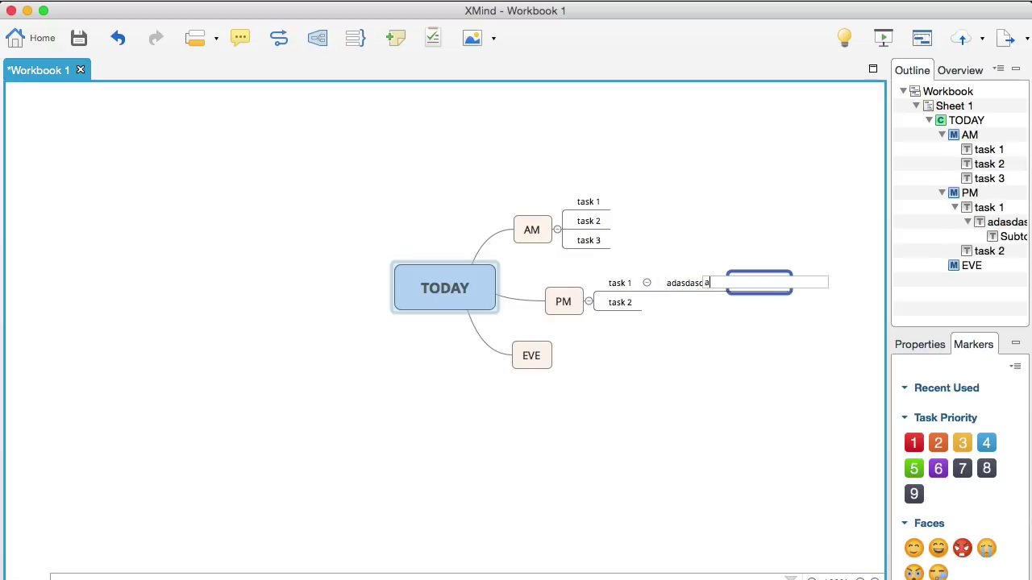
type("sdsad")
key("Return")
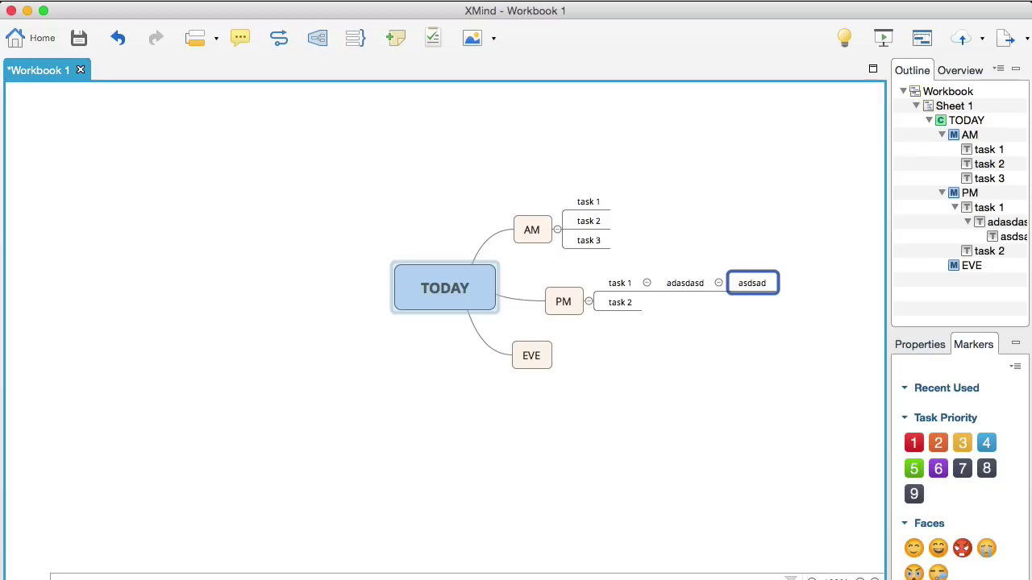
key("Left")
key("Left")
key("Left")
key("Up")
key("Down")
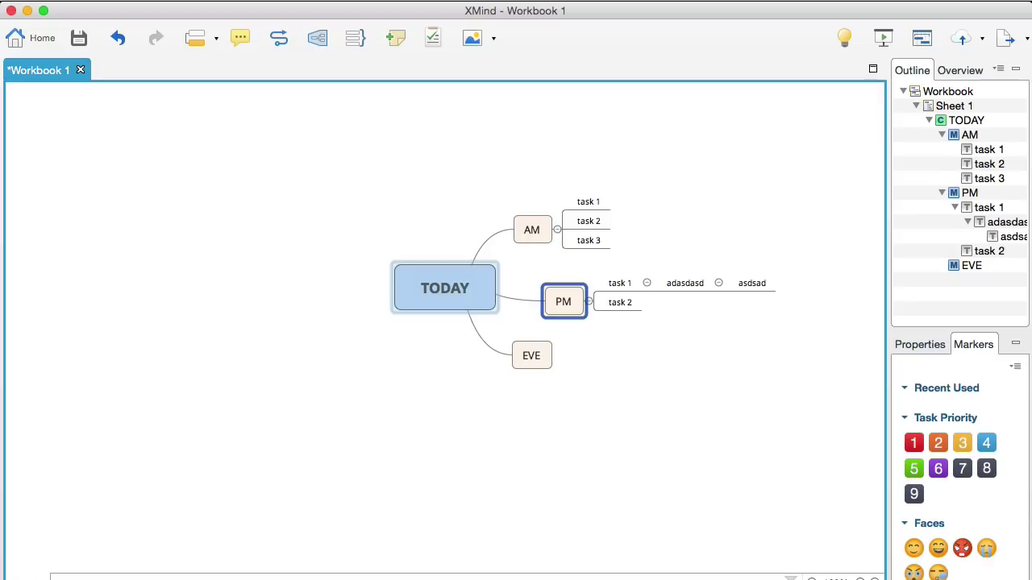
key("Down")
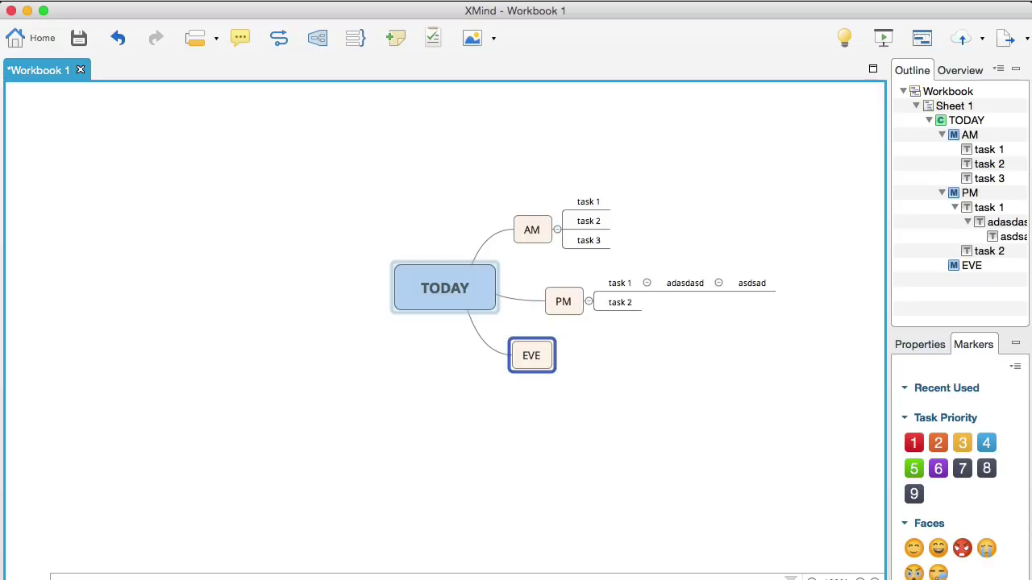
key("Up")
key("Right")
key("Down")
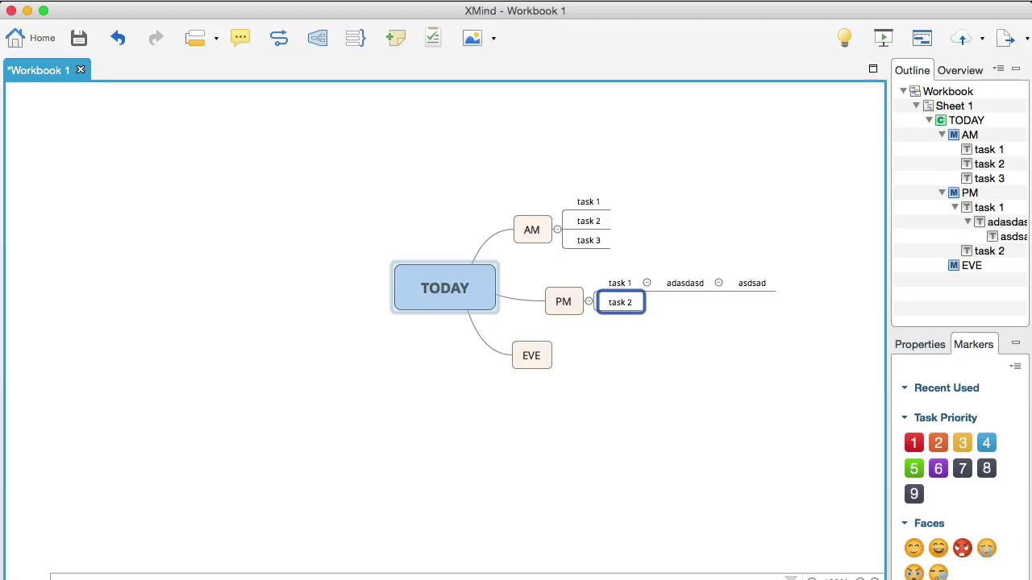
Step: Change TODAY's structure to Org Chart (Up to down)
left_click(444, 287)
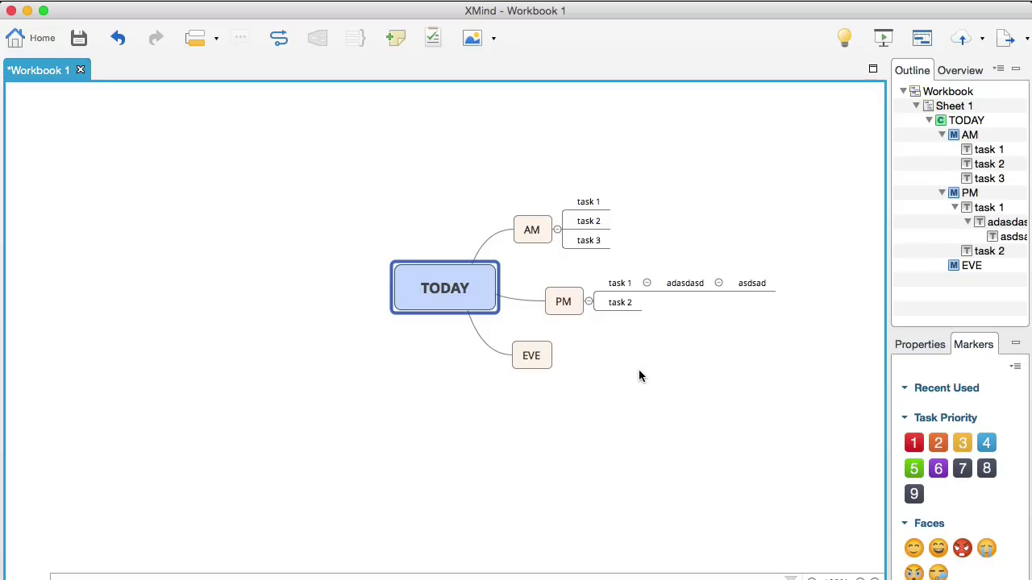
right_click(458, 293)
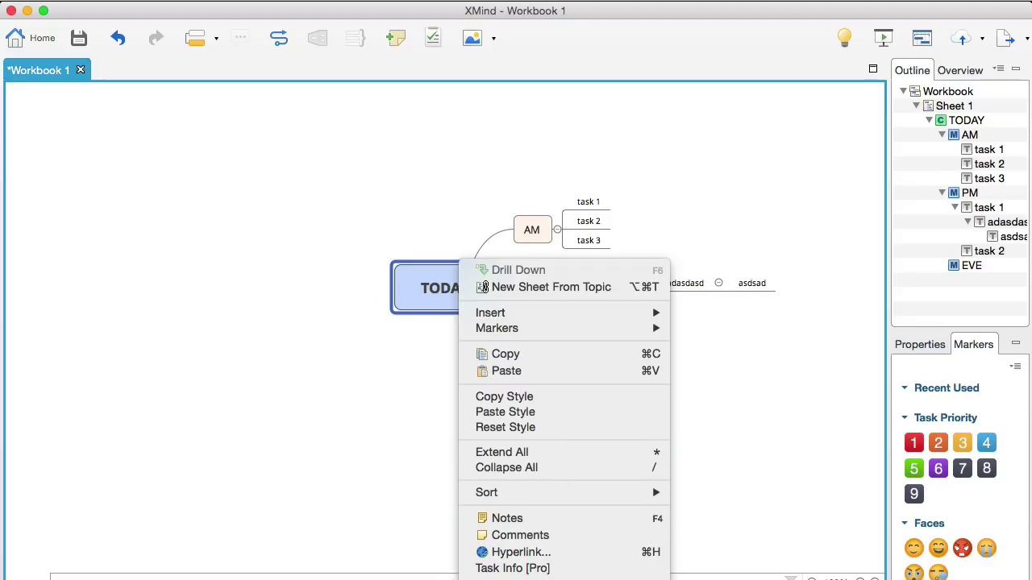
mouse_move(524, 578)
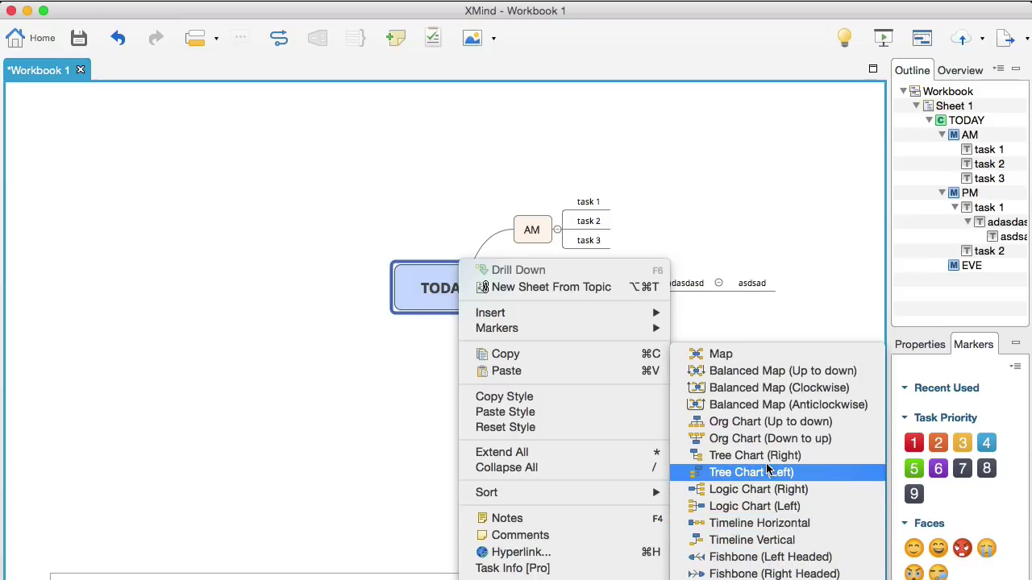
left_click(766, 425)
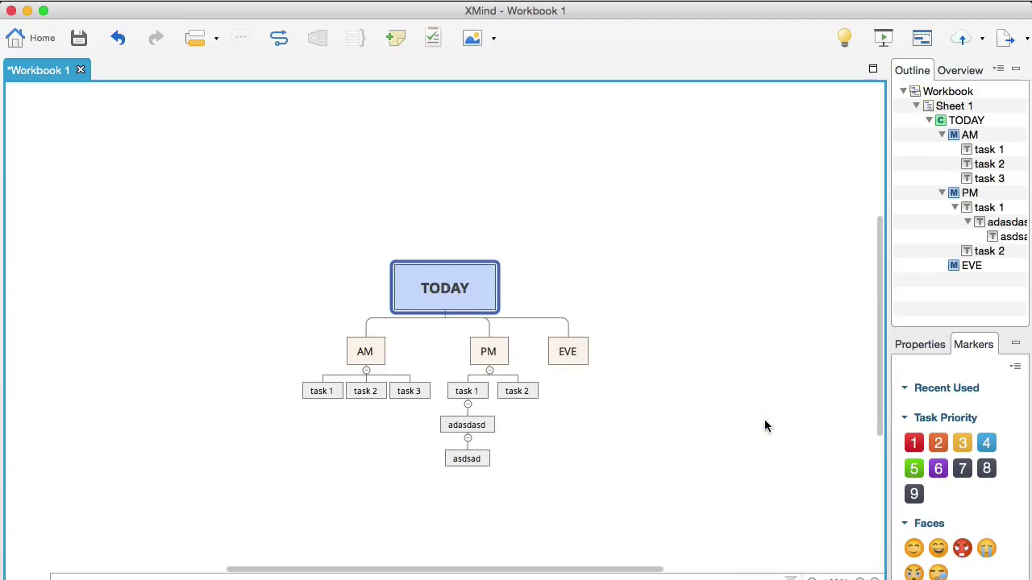
Step: Add main topics thu, fri, sat and sun after EVE
scroll(670, 445, "down", 5)
scroll(670, 446, "up", 2)
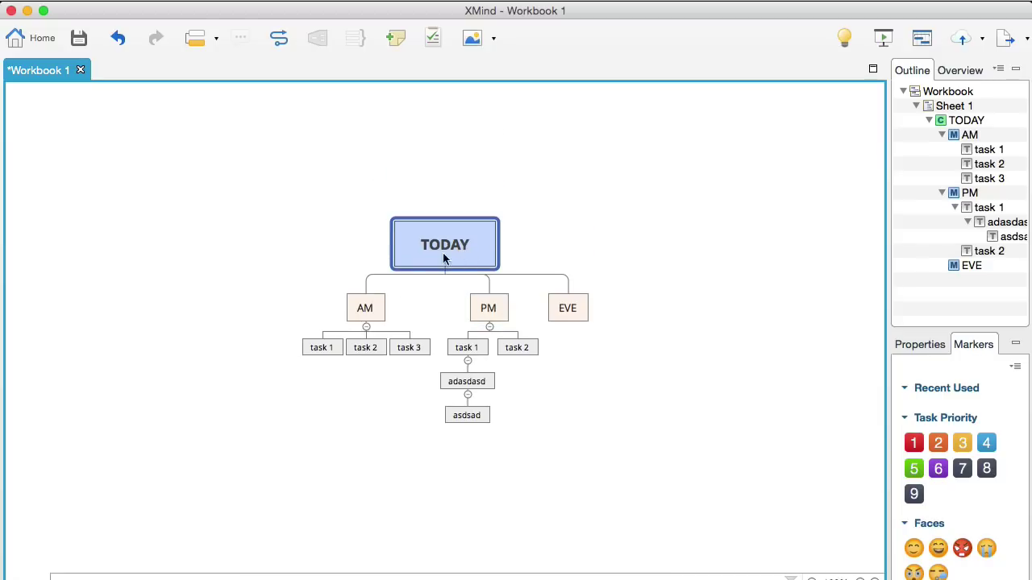
left_click(371, 309)
key("Right")
key("Right")
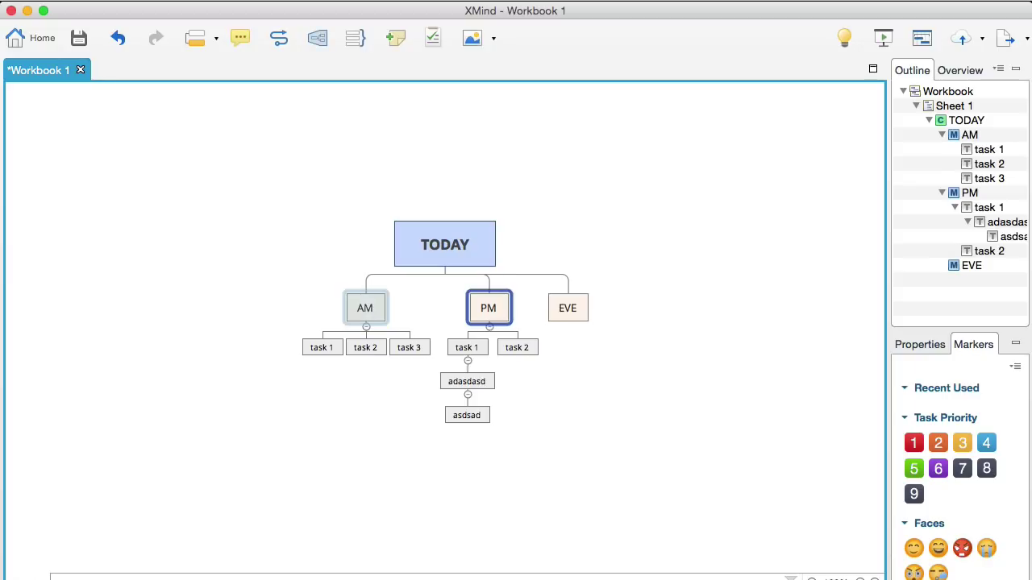
key("Return")
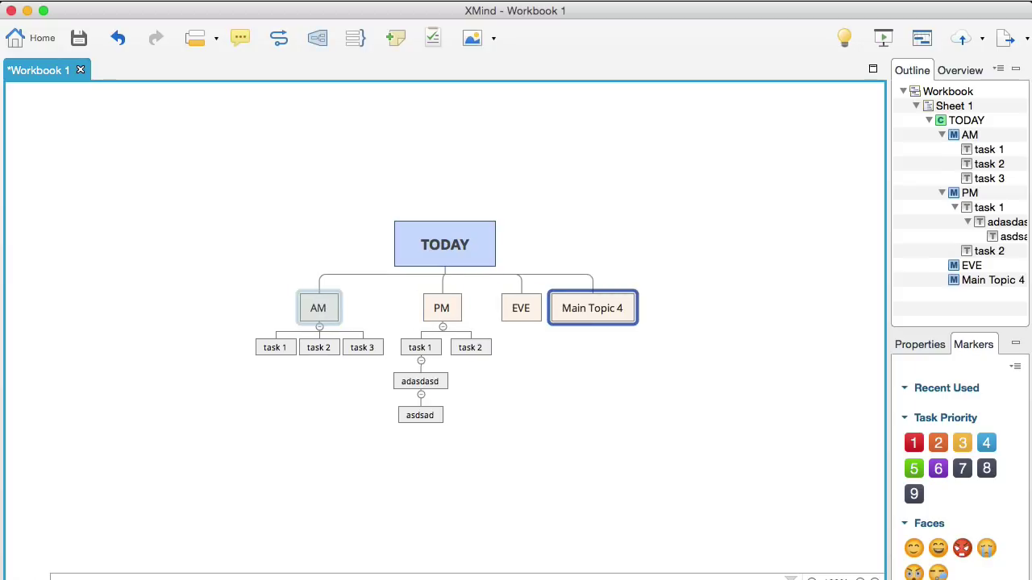
type("thu")
key("Return")
key("Return")
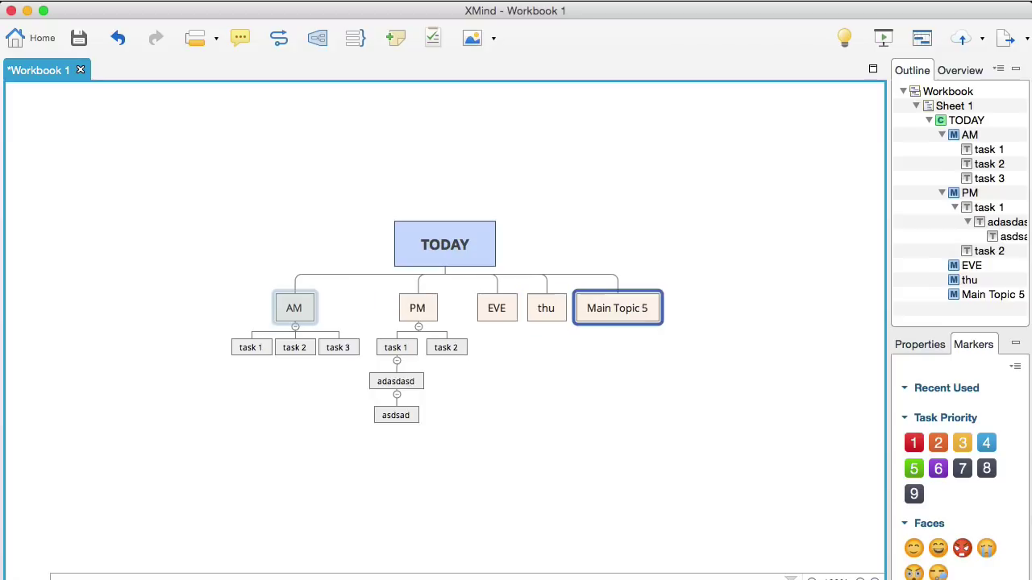
type("fri")
key("Return")
key("Return")
type("sat")
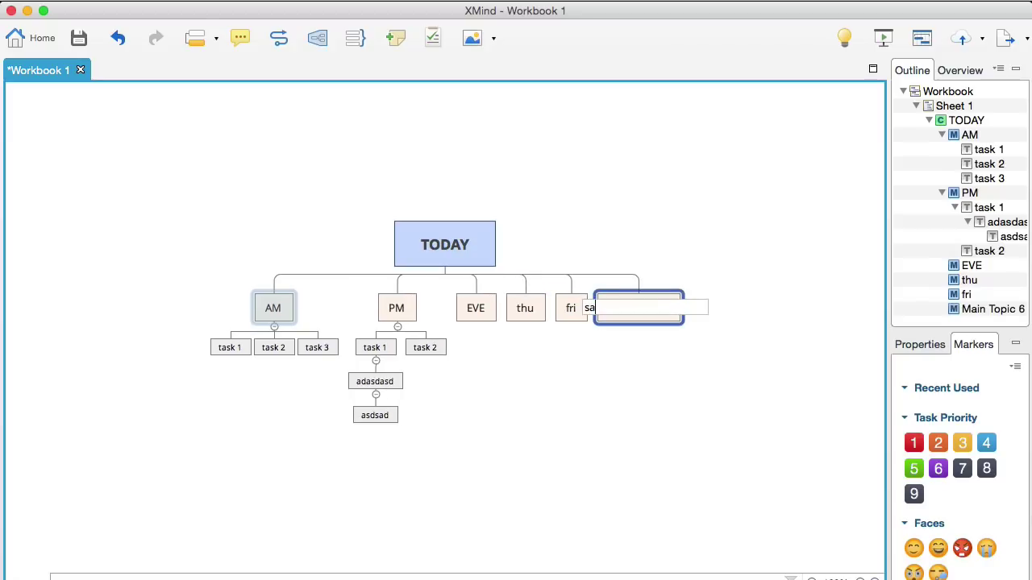
key("Return")
key("Return")
type("sun")
key("Return")
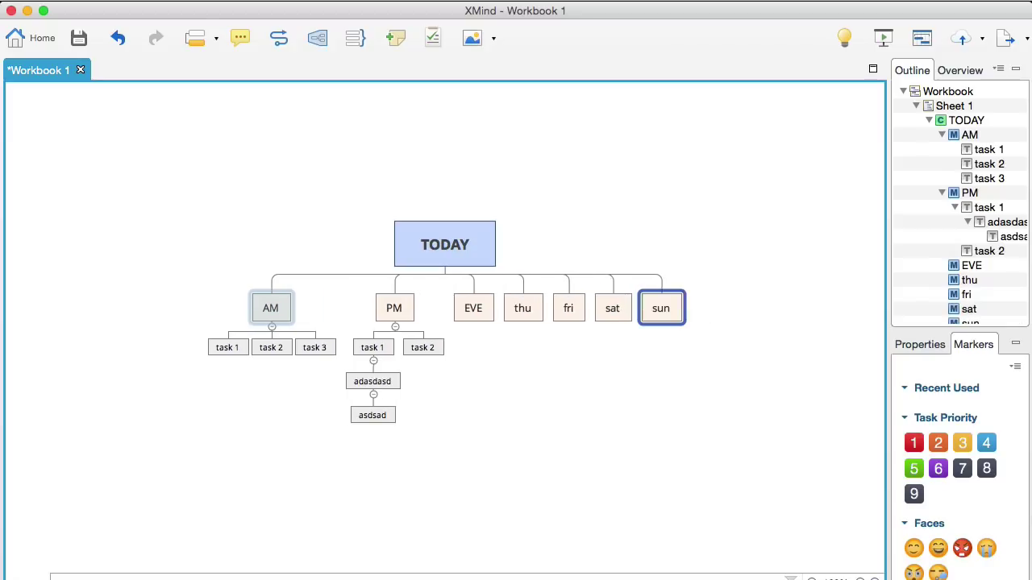
key("Left")
key("Left")
key("Left")
key("Left")
key("Left")
key("Left")
key("Right")
key("Right")
key("Right")
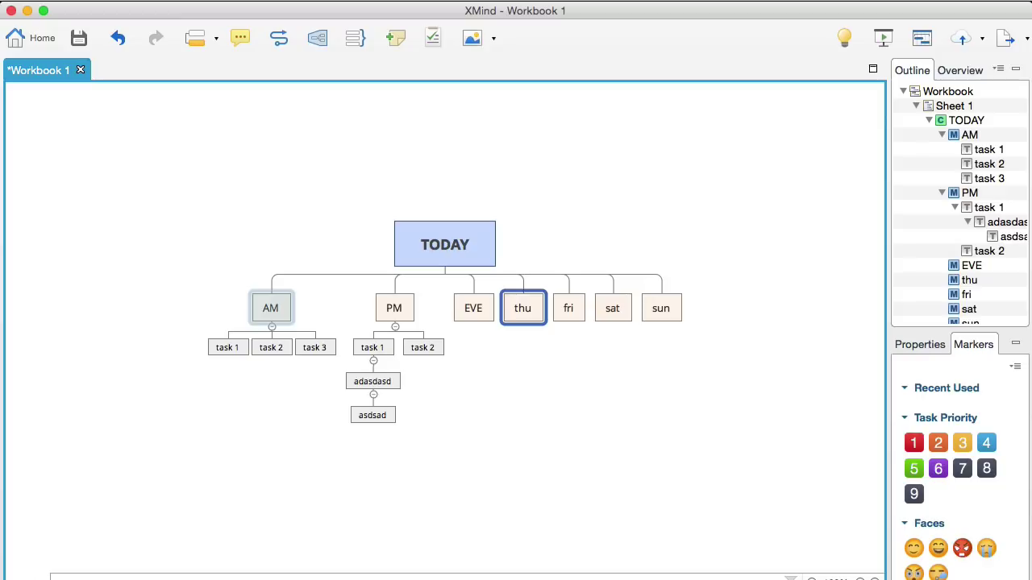
Step: Under thu, add Subtopic 1 with three children, then Subtopic 2 with one child
key("Tab")
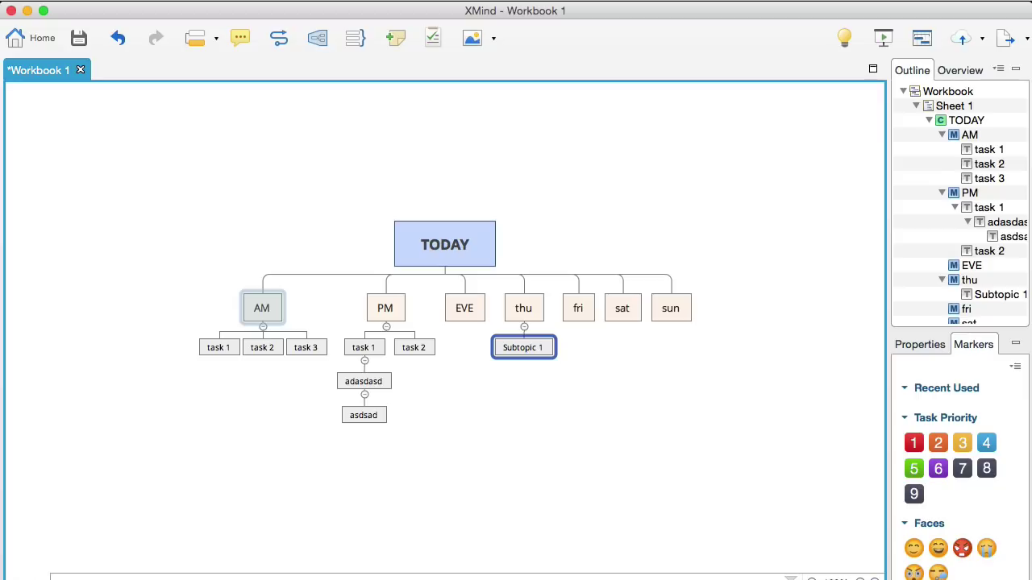
key("Tab")
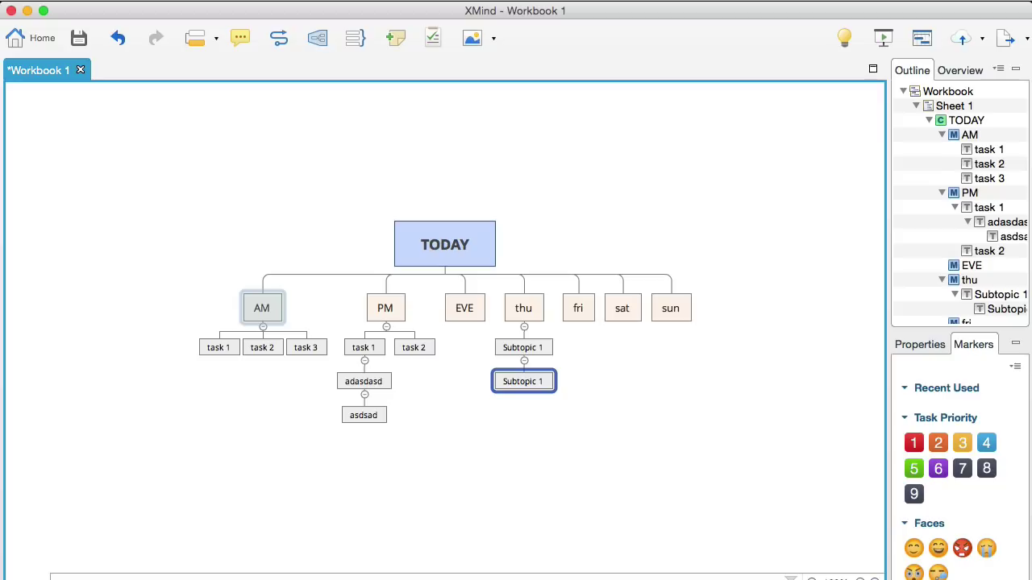
key("Return")
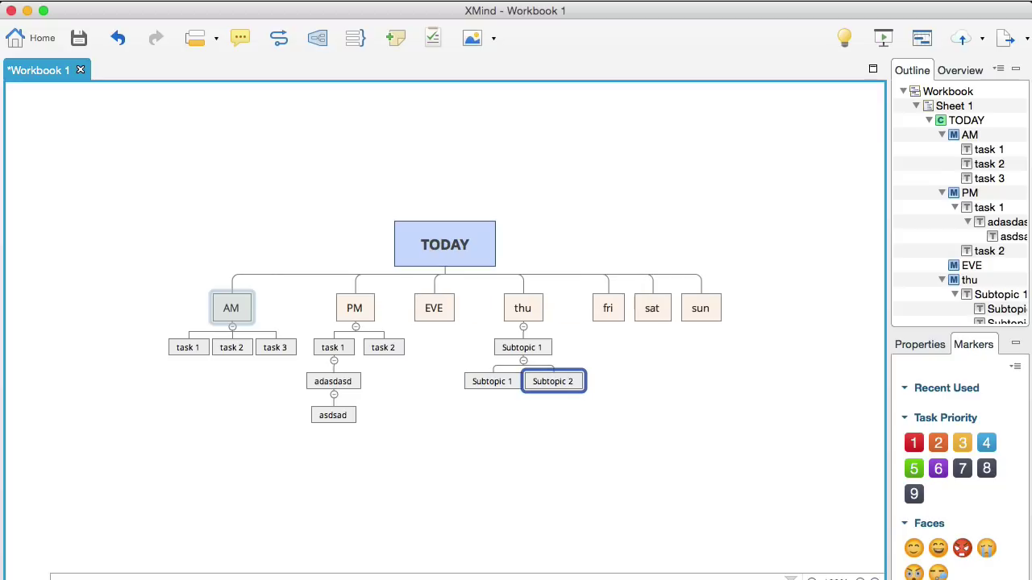
key("Return")
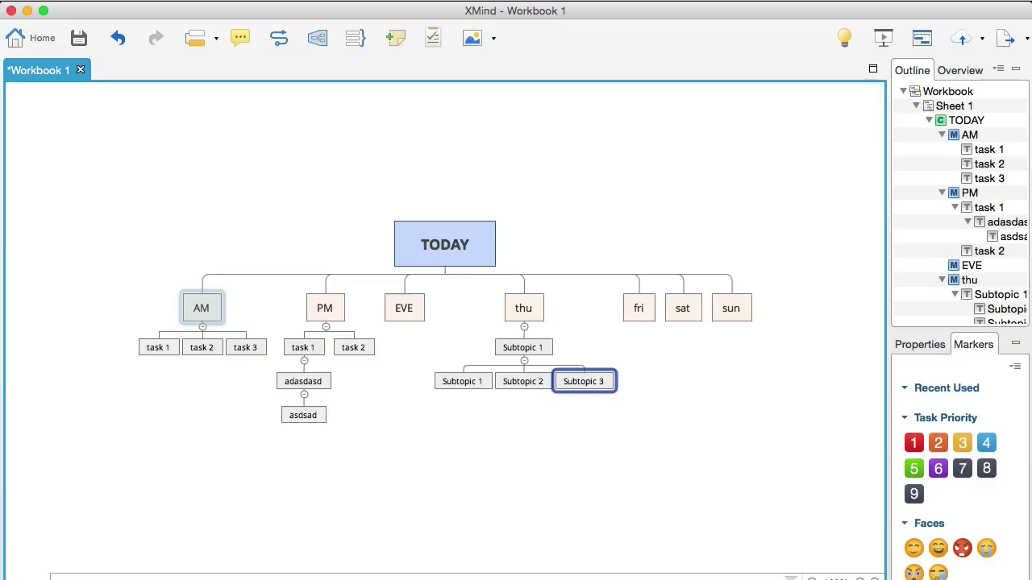
left_click(523, 347)
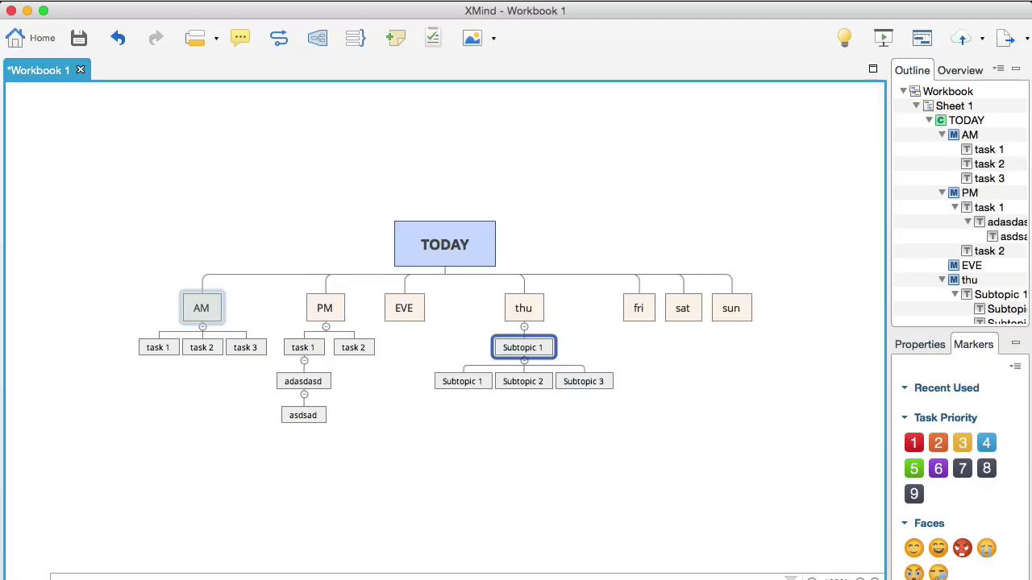
key("Return")
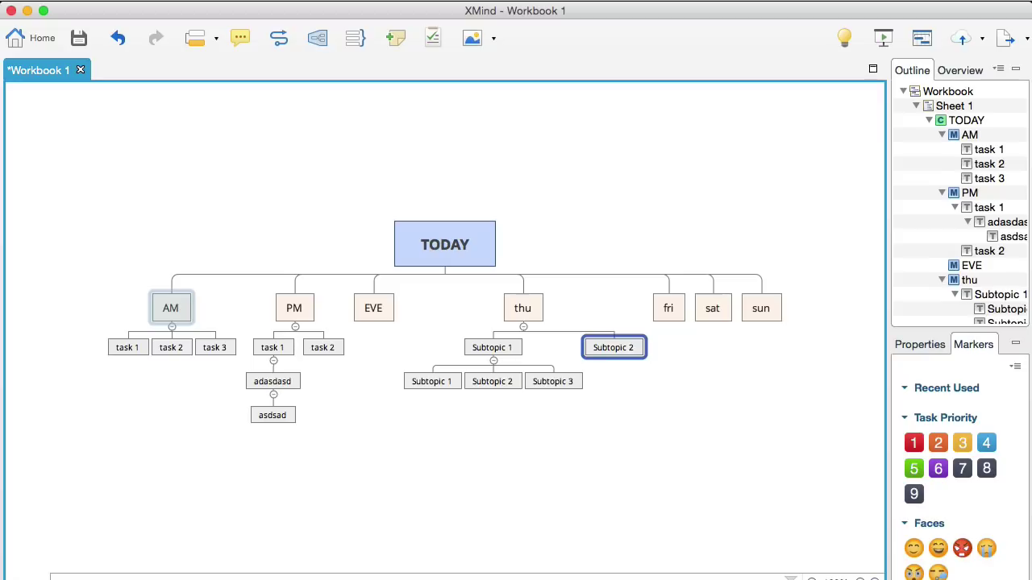
key("Tab")
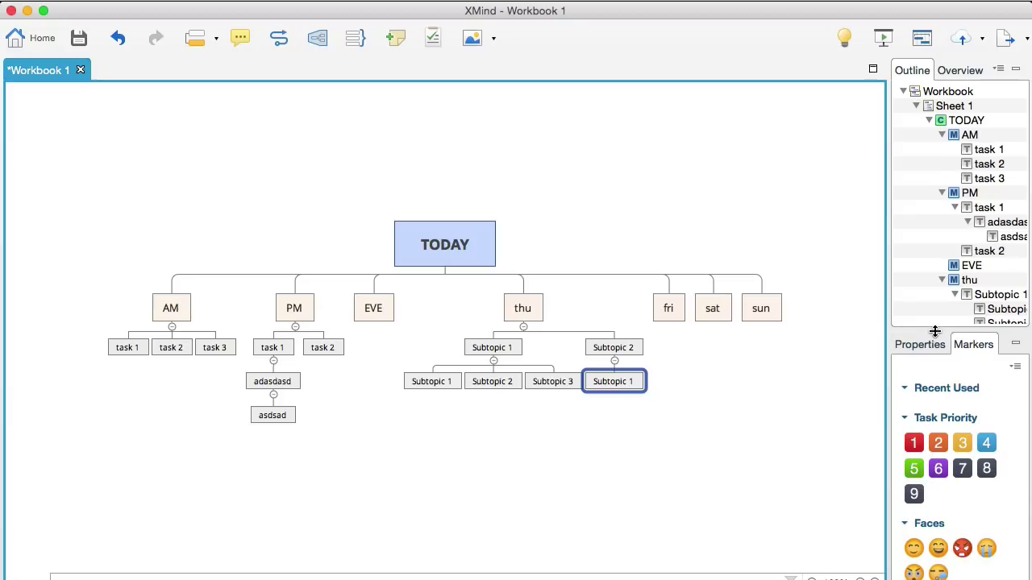
Step: Put a red flag on Subtopic 2's child and a blue flag on thu's first Subtopic 1
left_click_drag(934, 331, 928, 145)
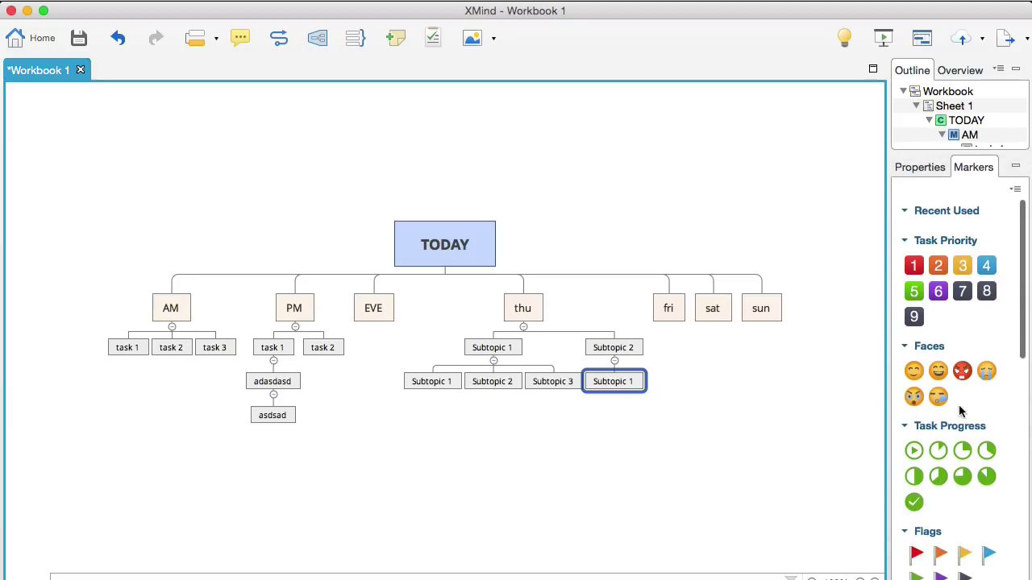
scroll(967, 429, "down", 3)
scroll(967, 429, "down", 6)
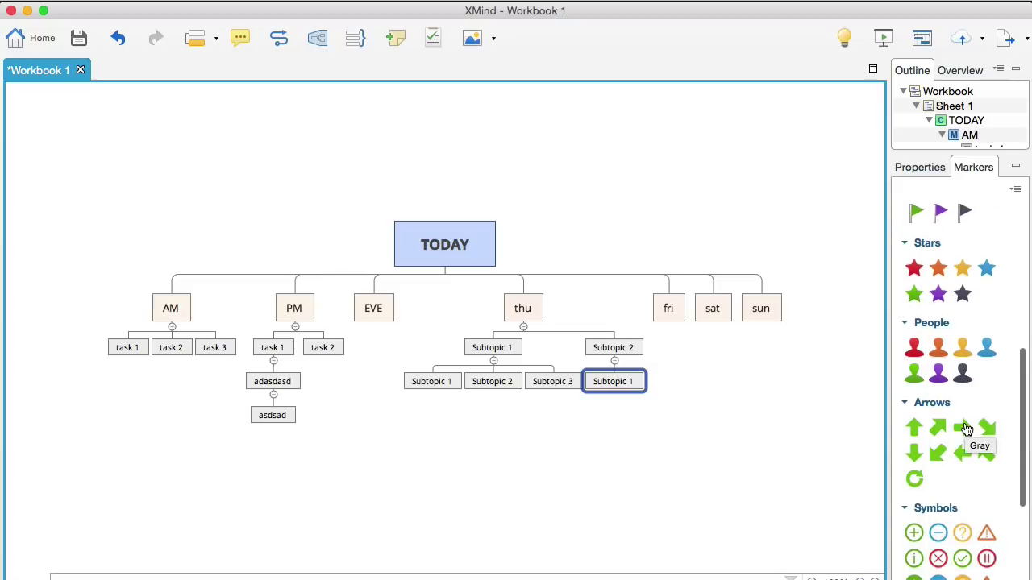
scroll(967, 429, "up", 4)
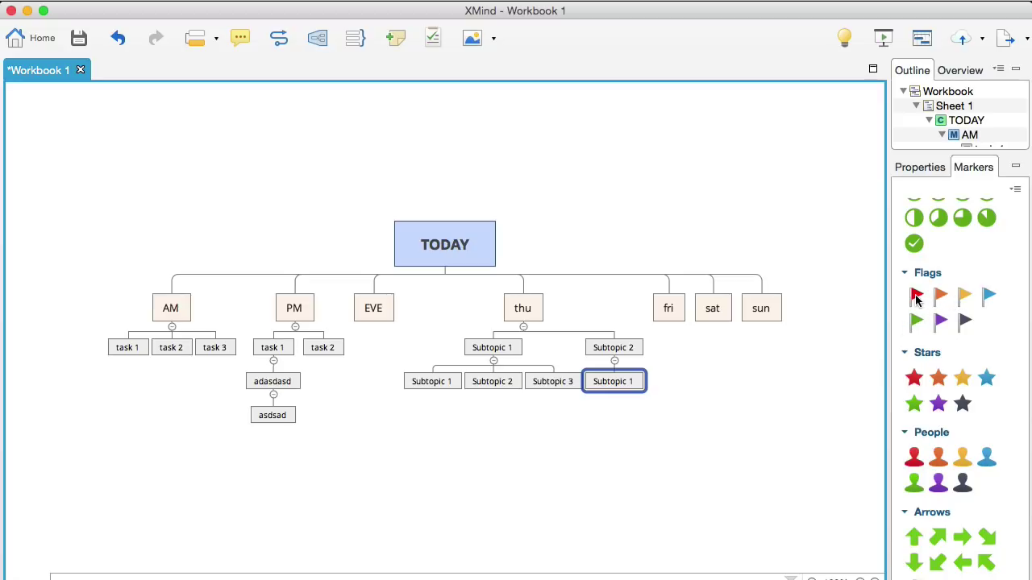
left_click_drag(916, 297, 599, 382)
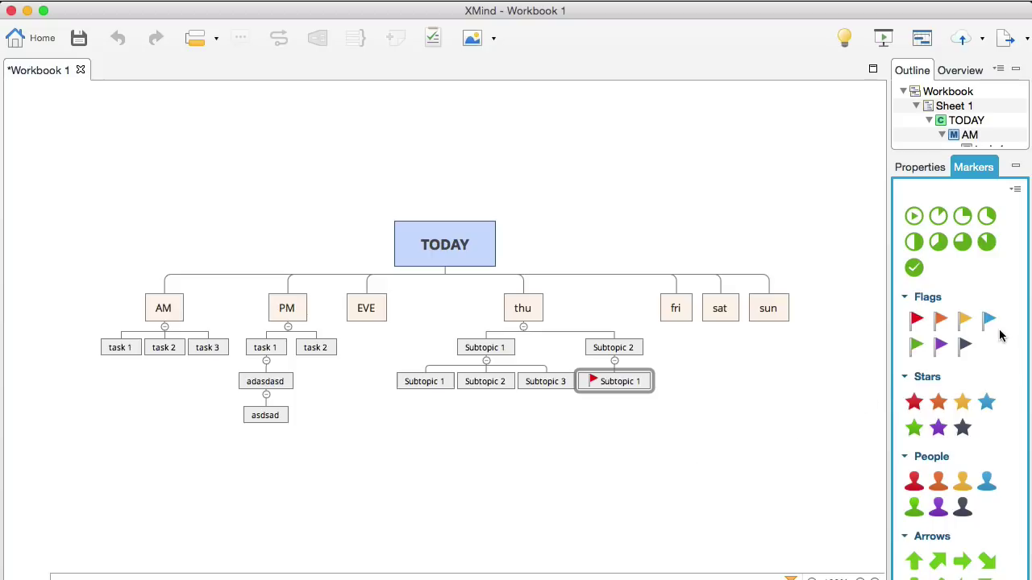
mouse_move(988, 320)
left_mouse_down()
mouse_move(709, 363)
mouse_move(428, 379)
left_mouse_up()
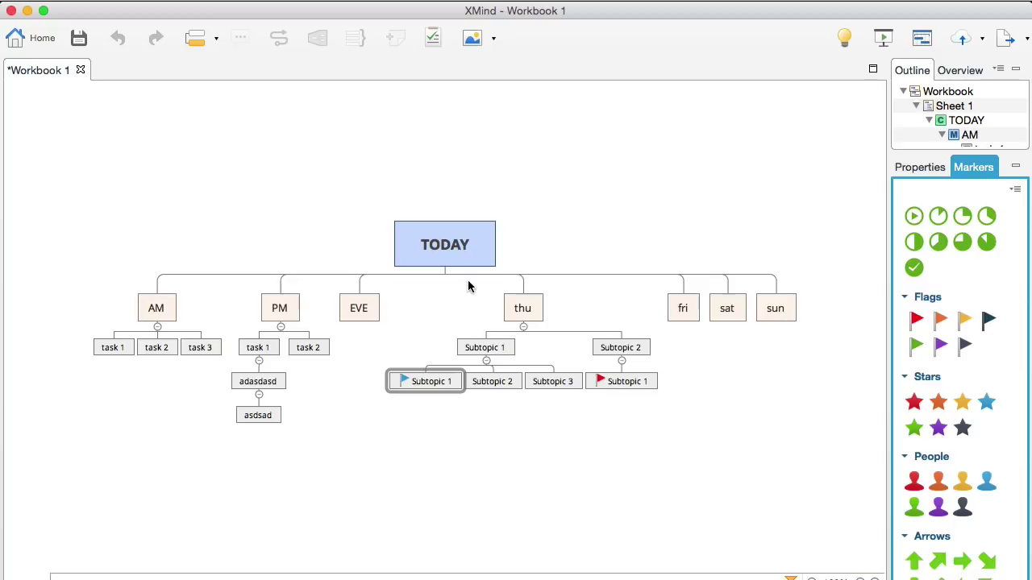
Step: Switch the TODAY map's structure to Logic Chart (Right)
right_click(419, 228)
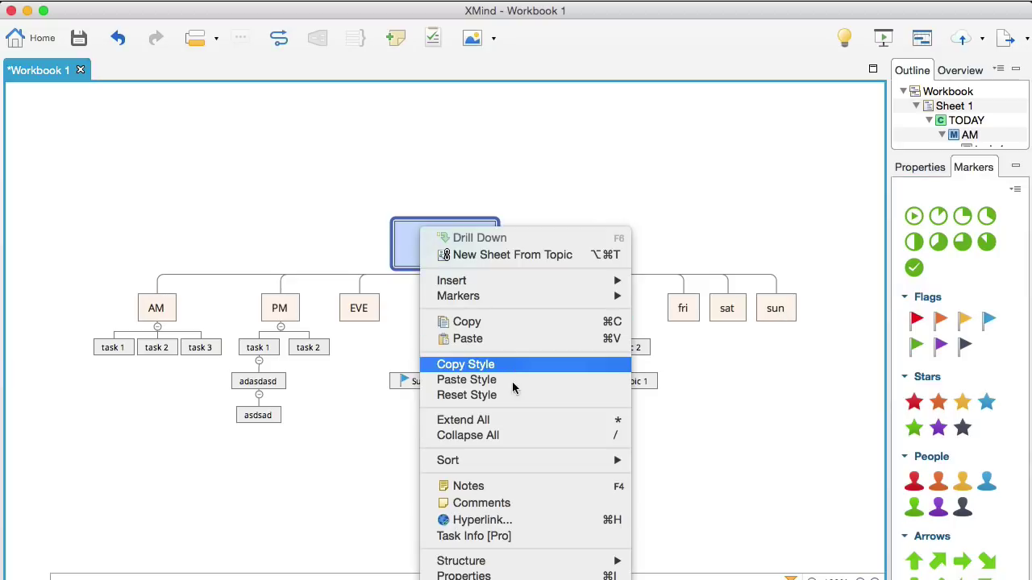
mouse_move(511, 562)
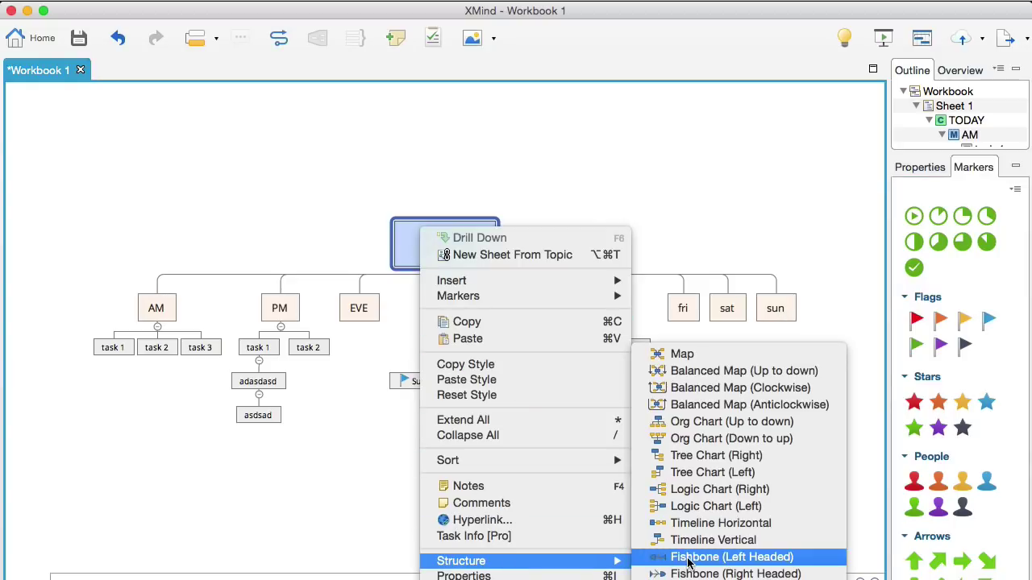
left_click(708, 490)
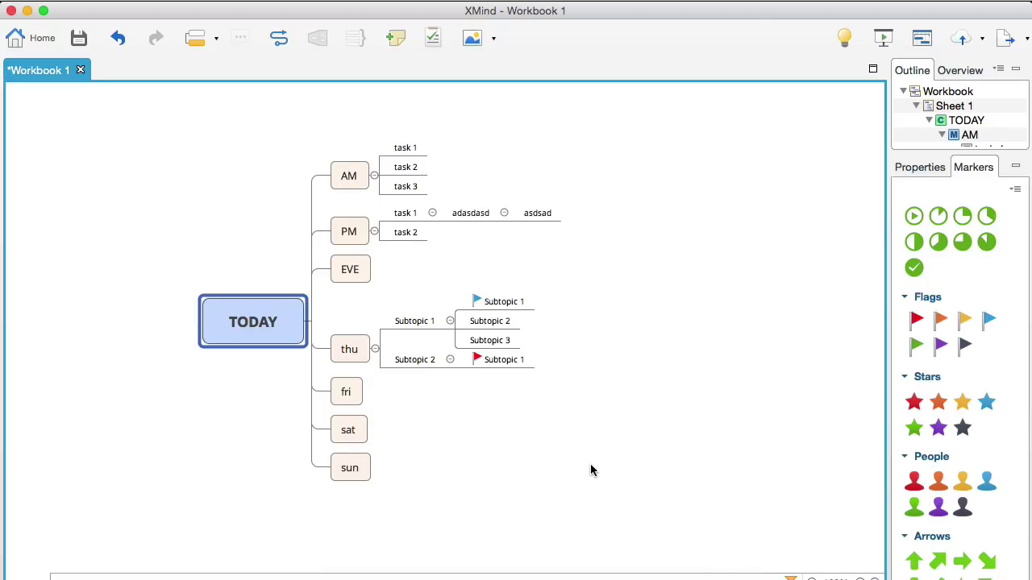
Step: Rename AM to mod 1 and PM to mod 2, and add a new sibling topic mod 3
left_click(352, 179)
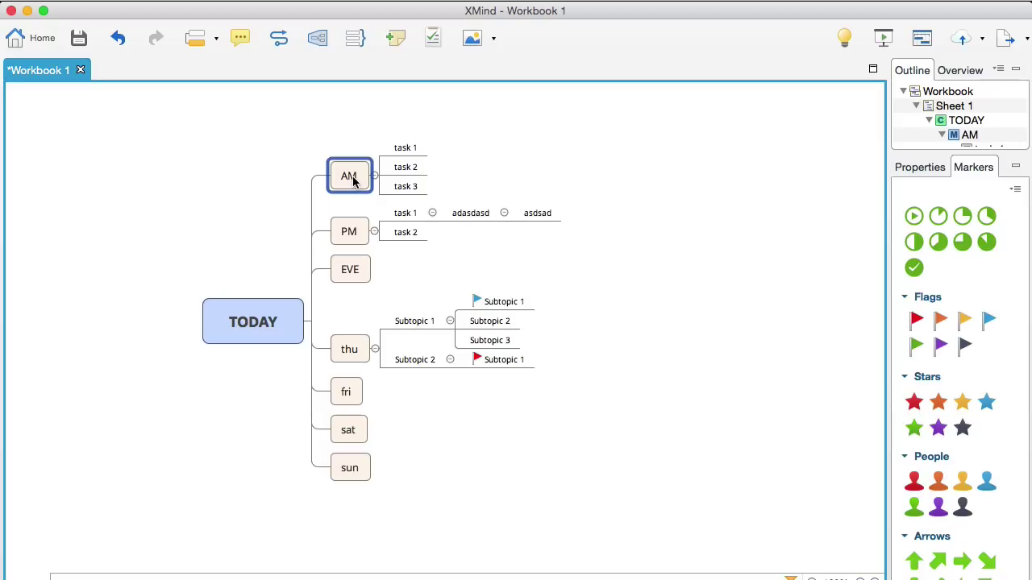
type("mod 1")
key("Return")
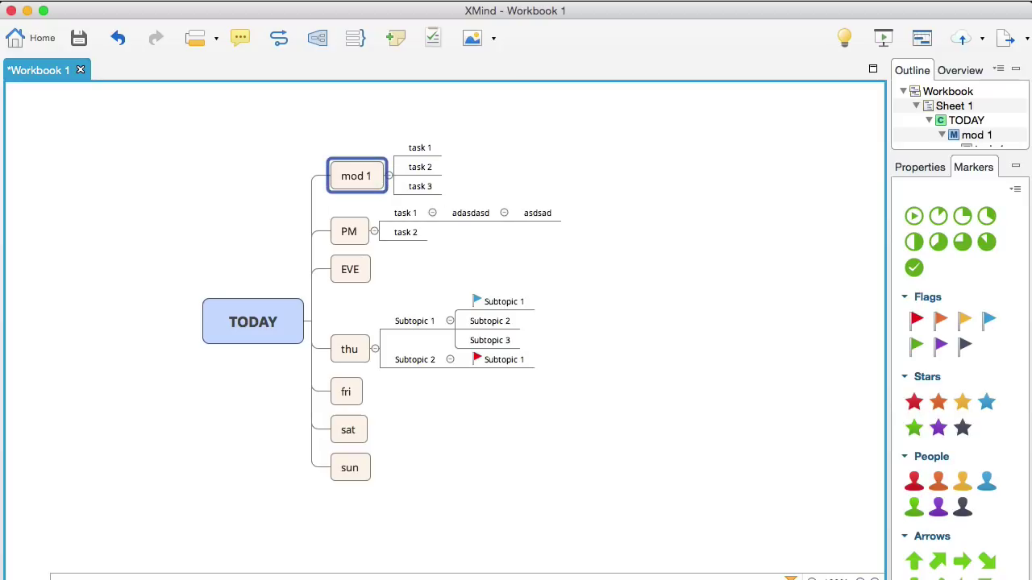
key("Down")
type("mod 2")
key("Return")
key("Return")
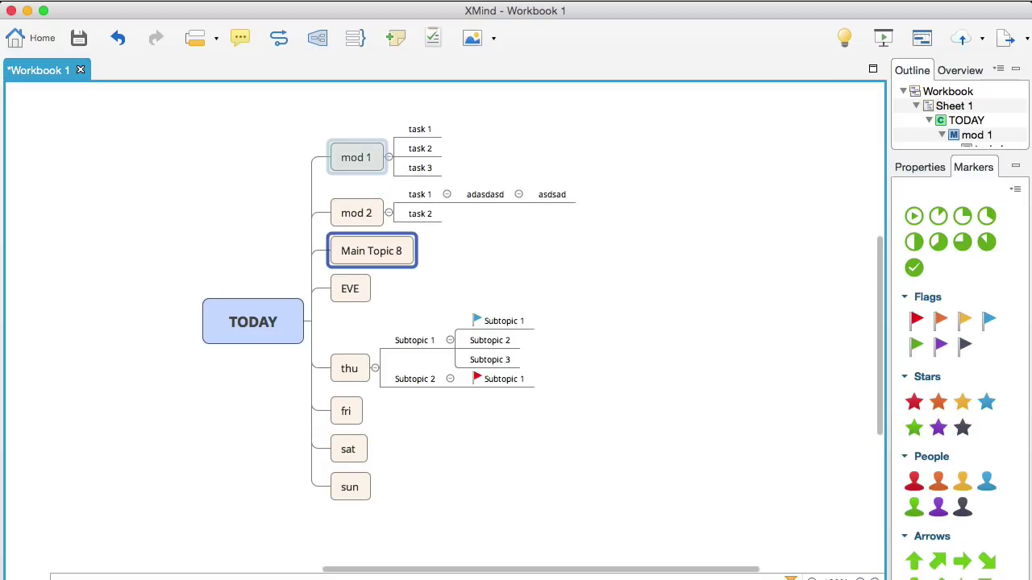
type("mod 3")
key("Return")
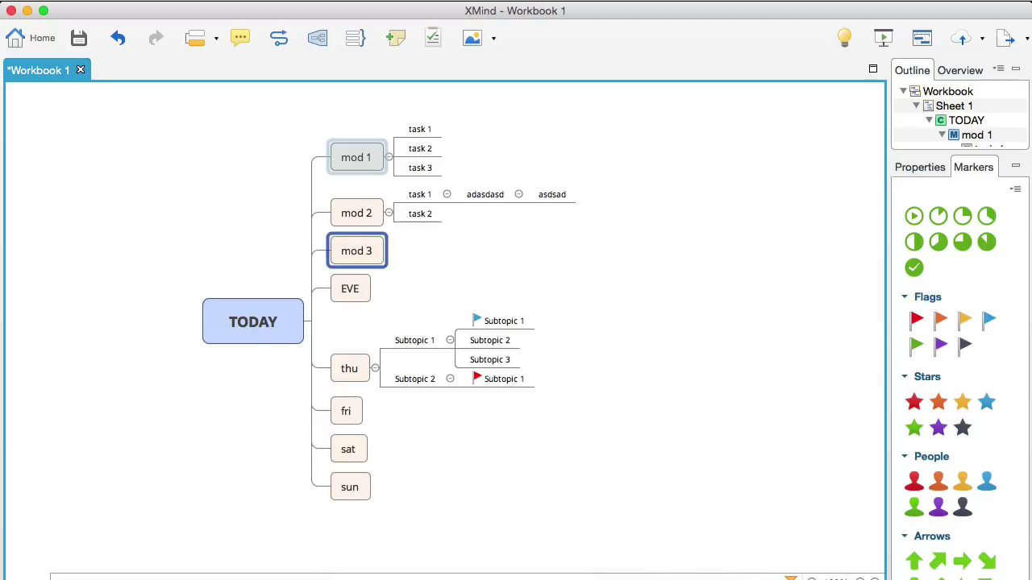
Step: Rename EVE to mod 4, then return to mod 1 by way of its task 1 and task 2
key("Down")
type("mod 4")
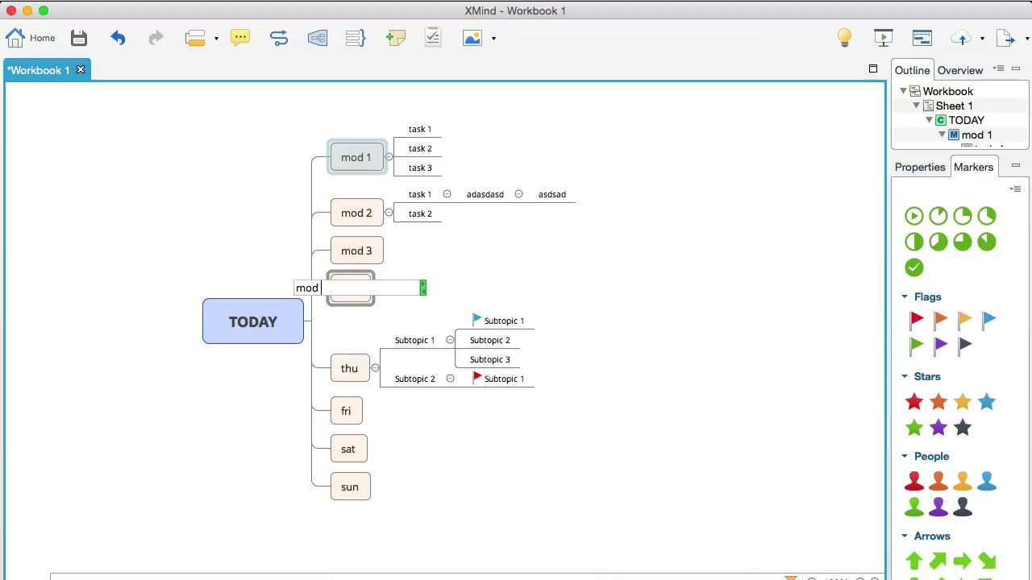
key("Return")
key("Up")
key("Up")
key("Up")
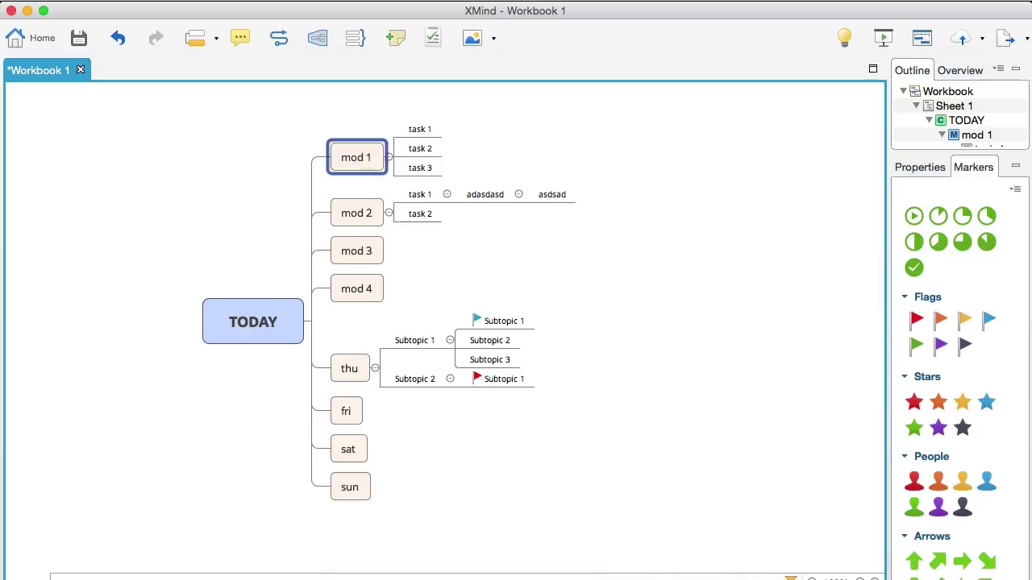
key("Right")
key("Down")
key("Left")
Step: Give task 1, task 2 and task 3 under mod 1 the Task Progress start marker
key("Right")
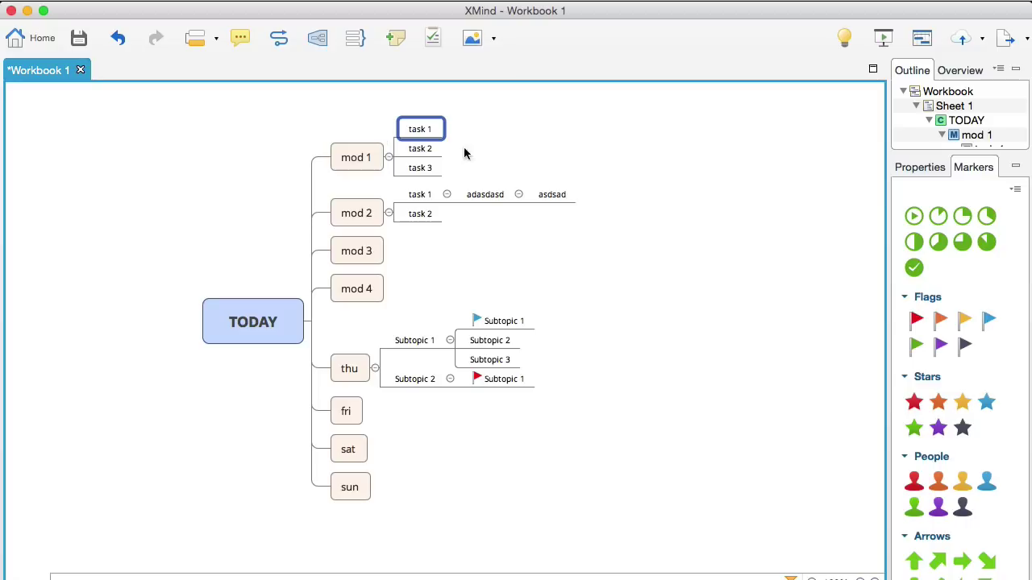
left_click(914, 216)
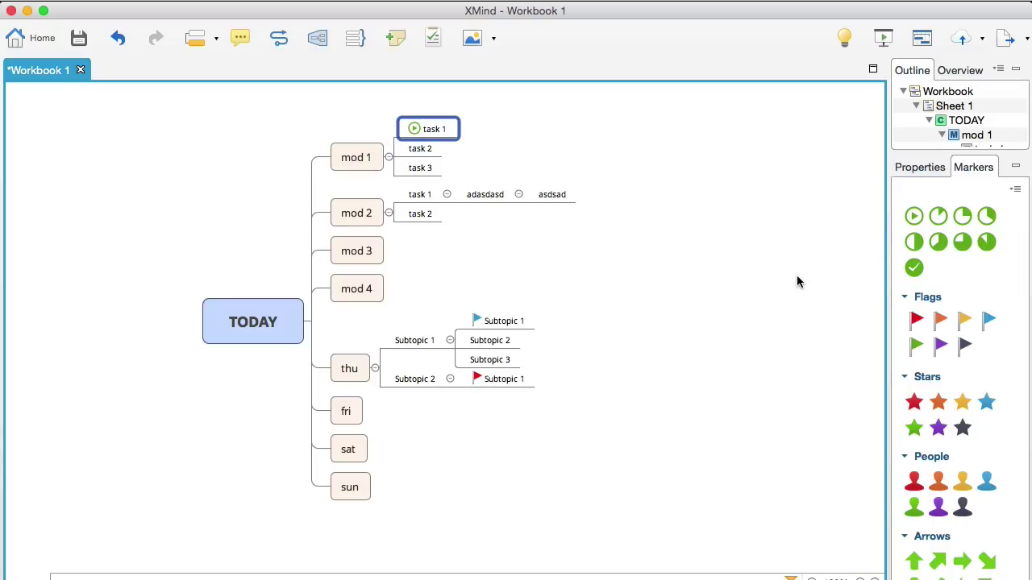
key("Down")
left_click(914, 216)
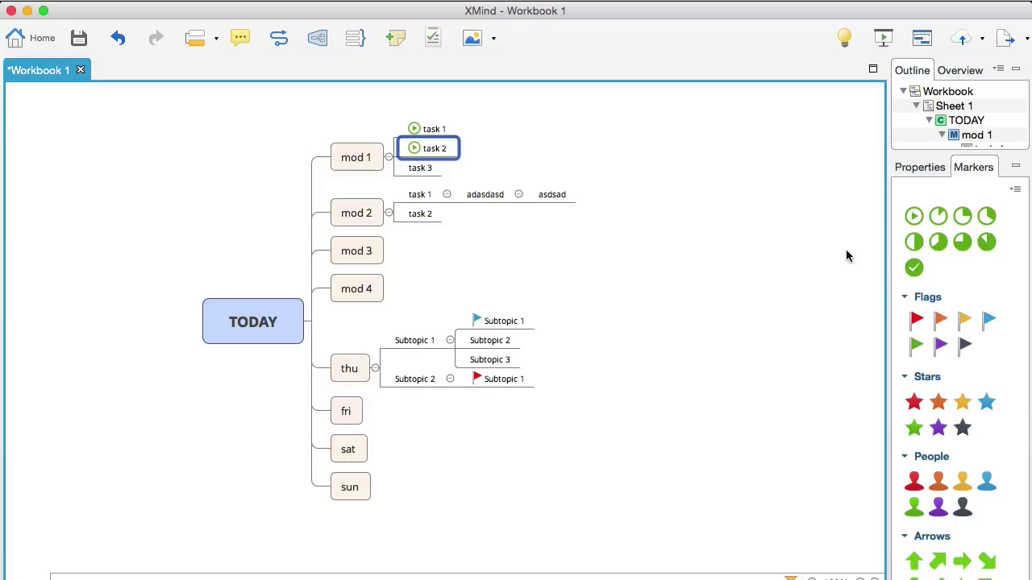
key("Down")
left_click(914, 216)
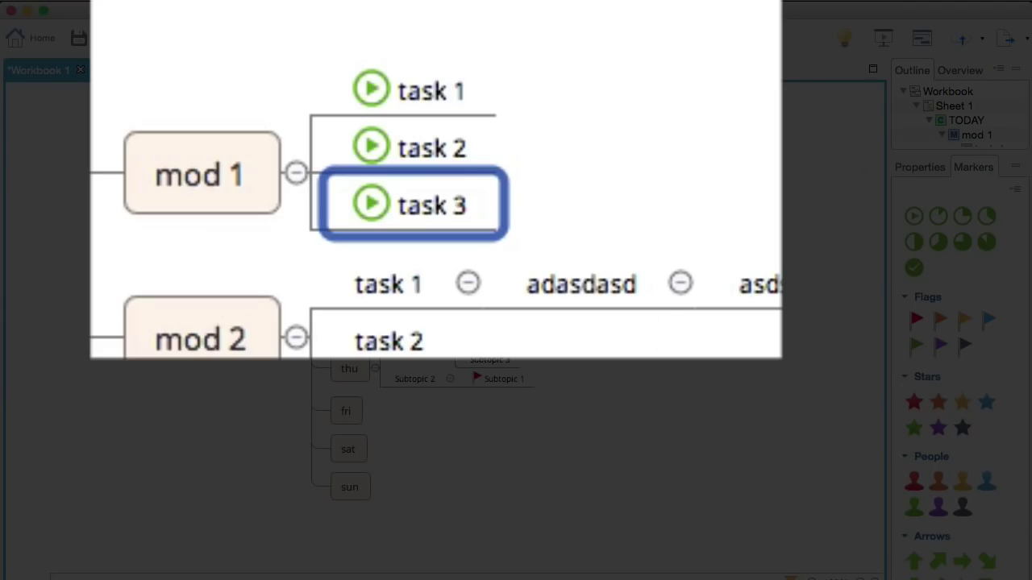
Step: Change task 1's marker to a partially filled progress pie
left_click(427, 95)
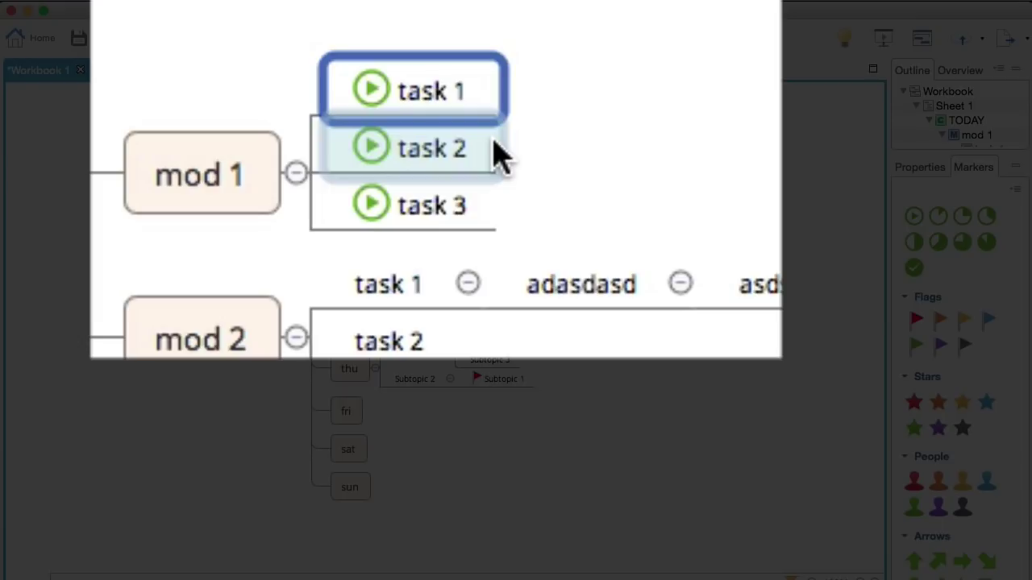
left_click(938, 243)
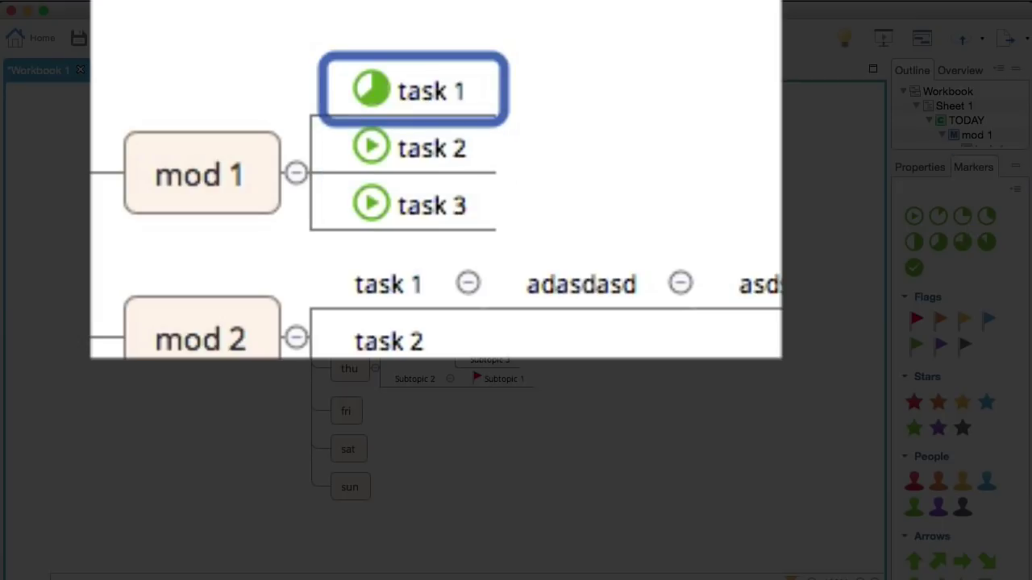
left_click(686, 320)
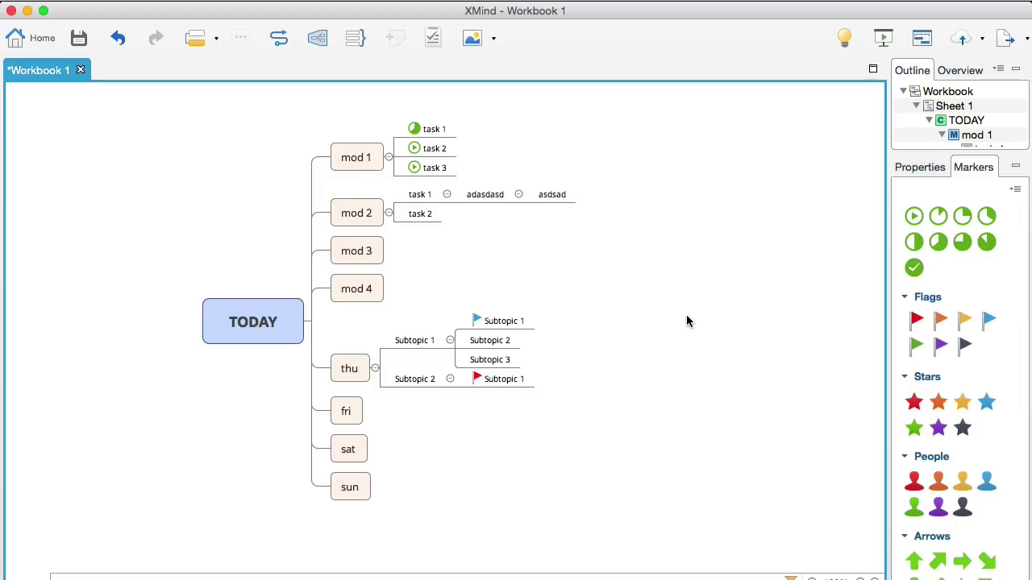
Step: Switch the TODAY map's structure to Org Chart (Up to down)
left_click(271, 316)
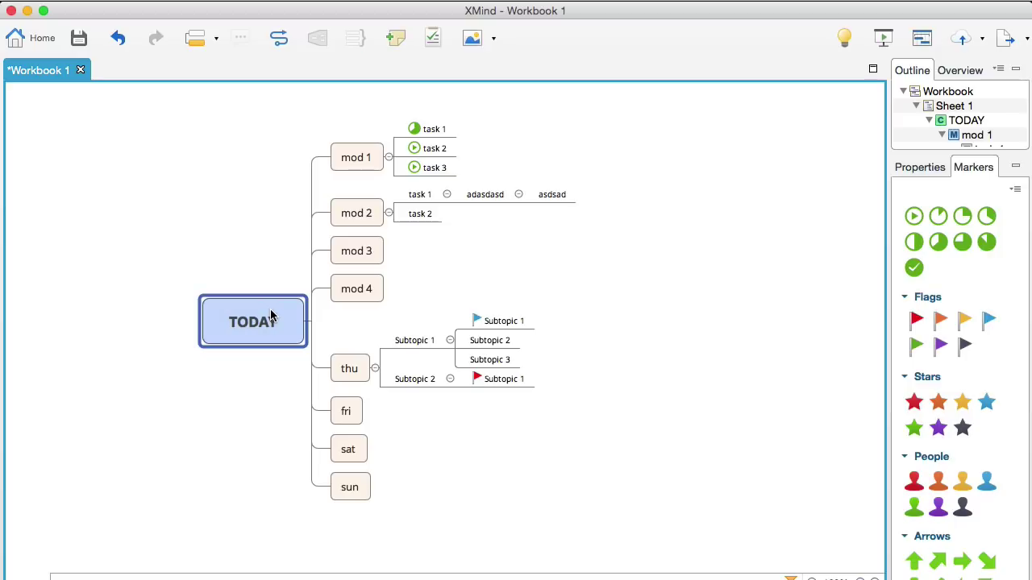
right_click(282, 335)
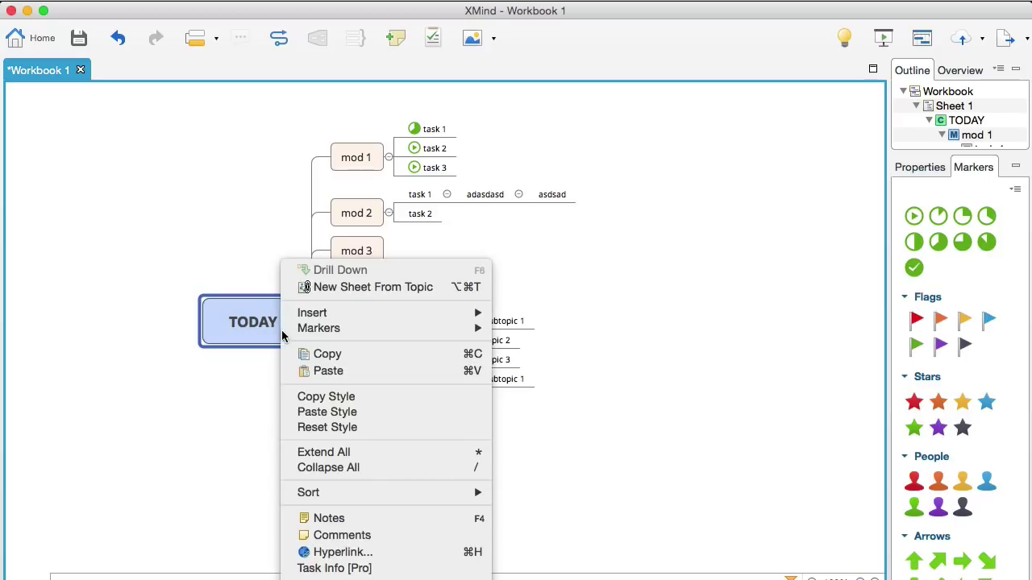
mouse_move(379, 577)
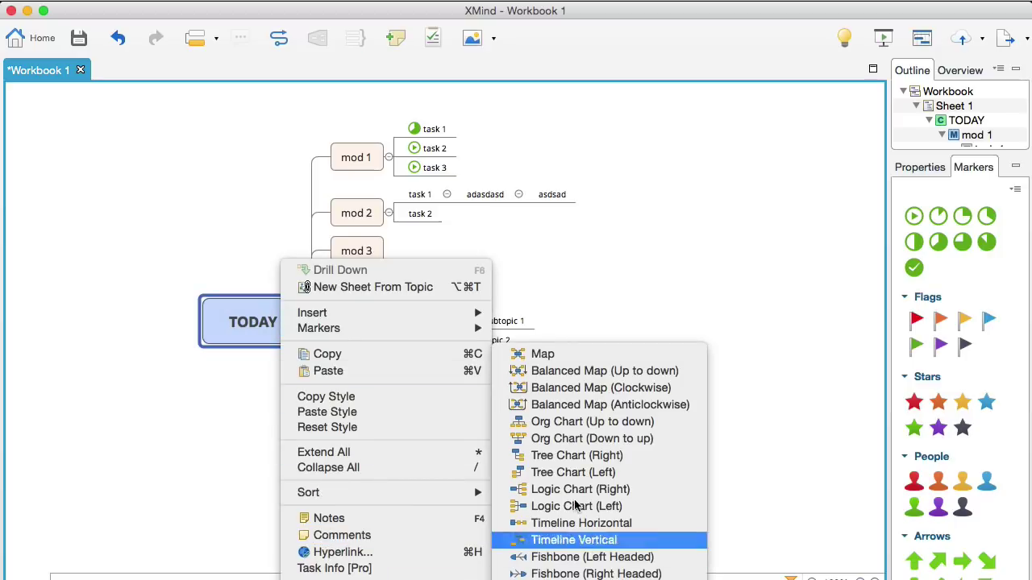
left_click(581, 427)
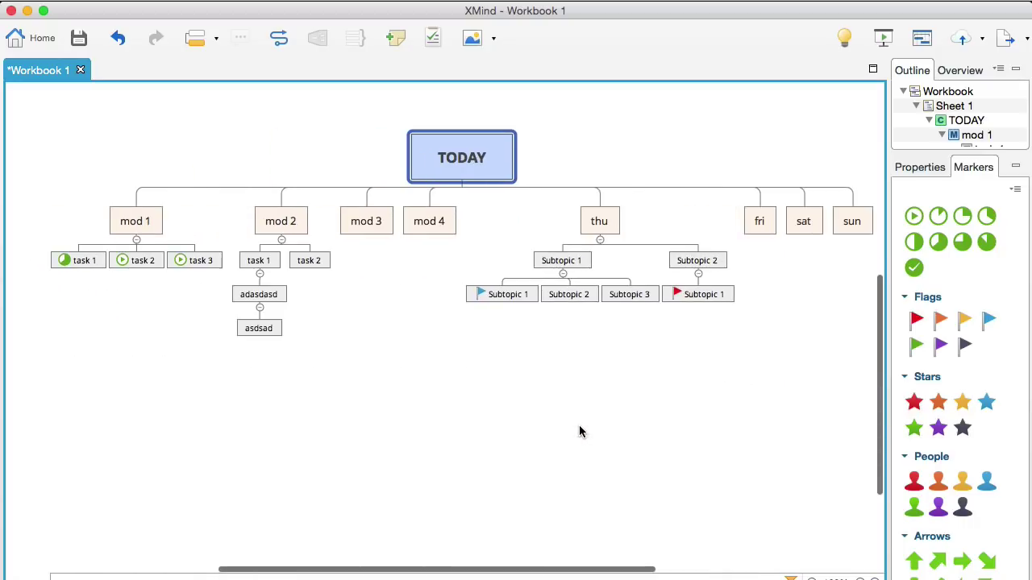
Step: Draw a relationship arrow from asdsad to Subtopic 2, curving it below the map
right_click(256, 328)
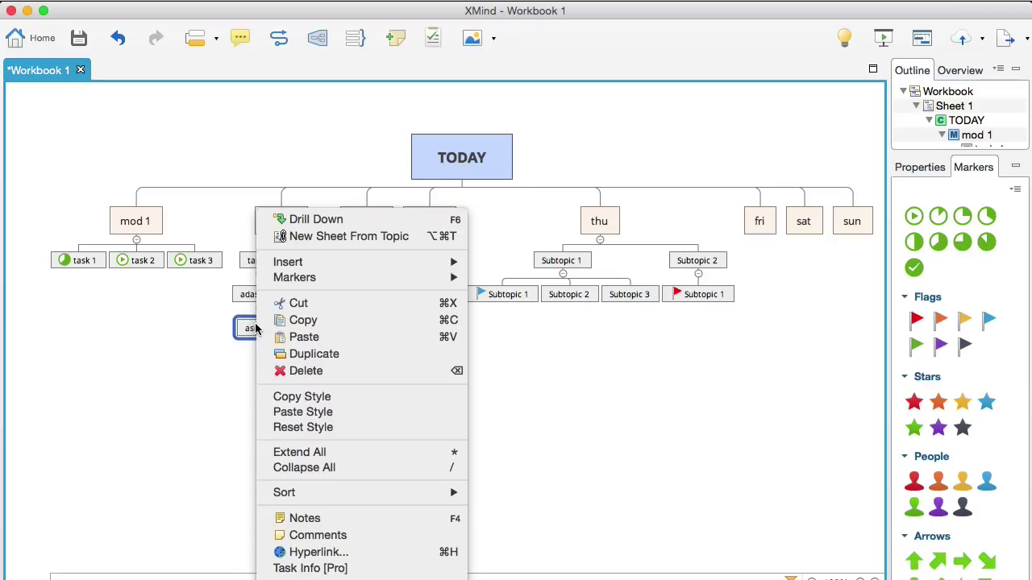
mouse_move(434, 267)
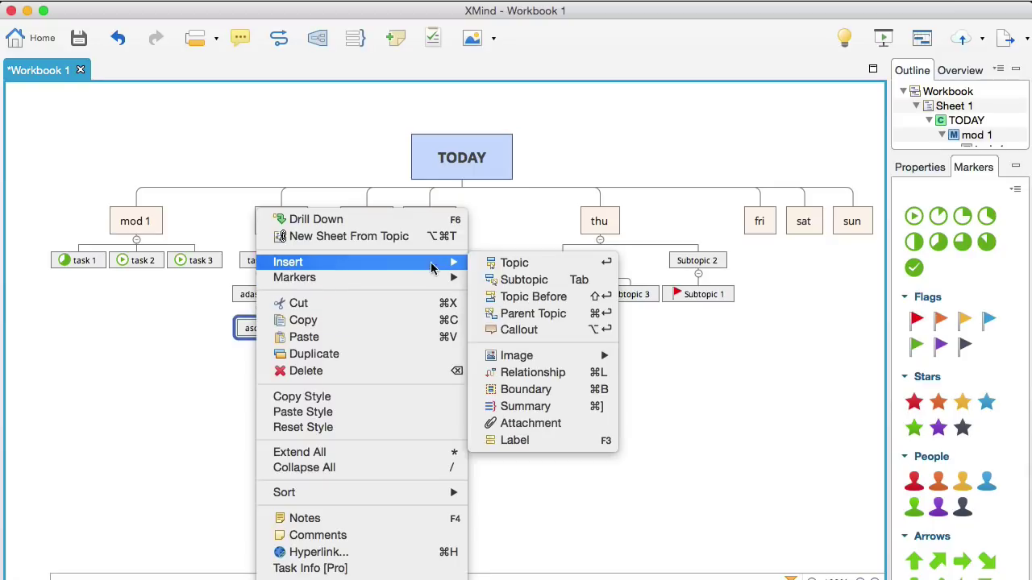
left_click(530, 372)
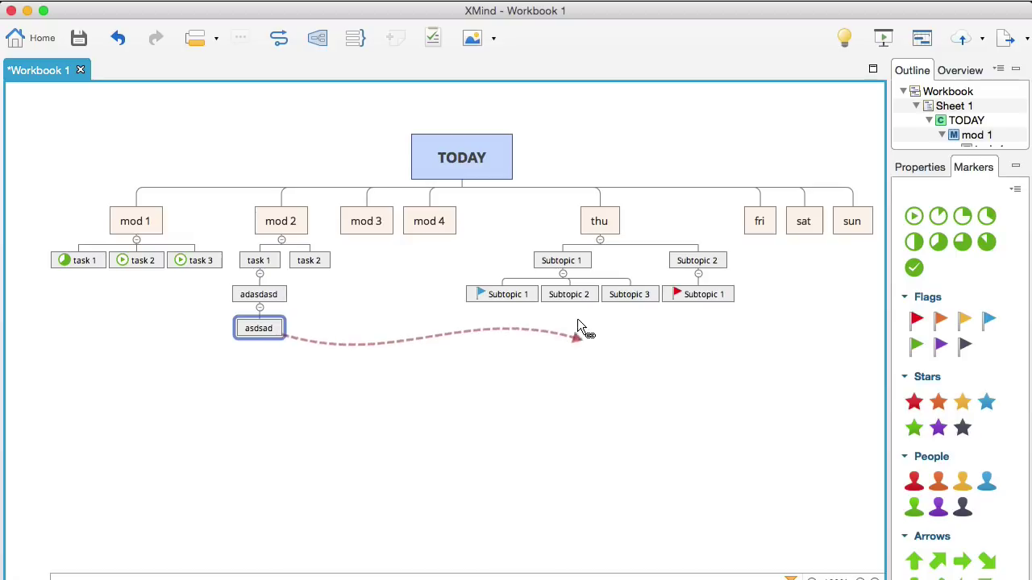
left_click(568, 296)
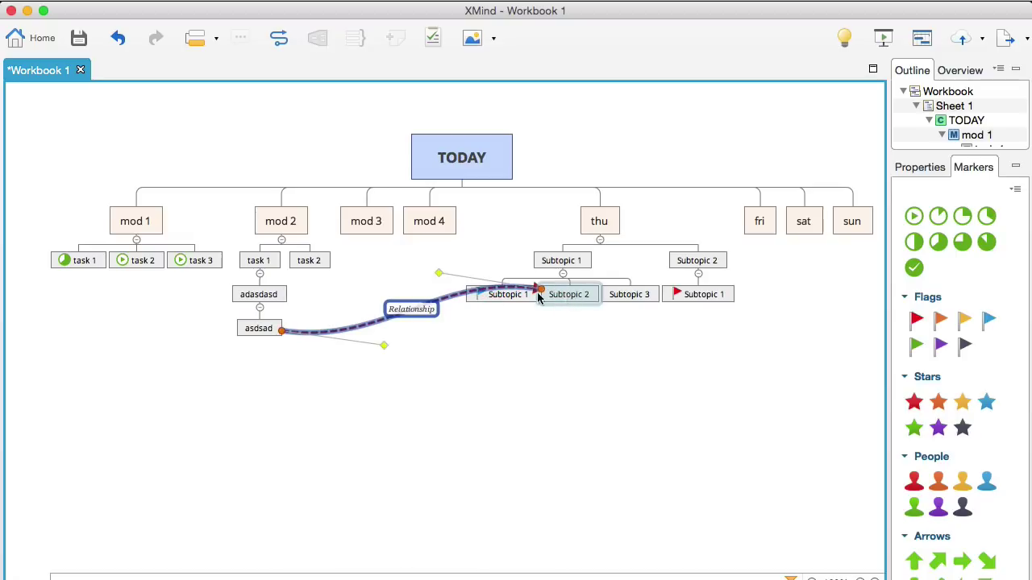
left_click_drag(436, 272, 479, 387)
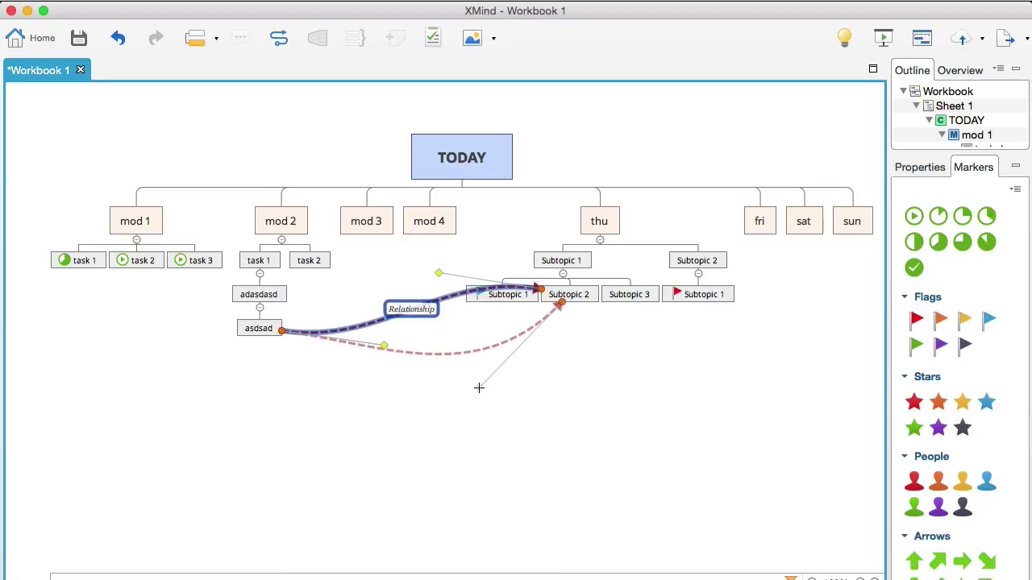
left_click_drag(384, 349, 343, 387)
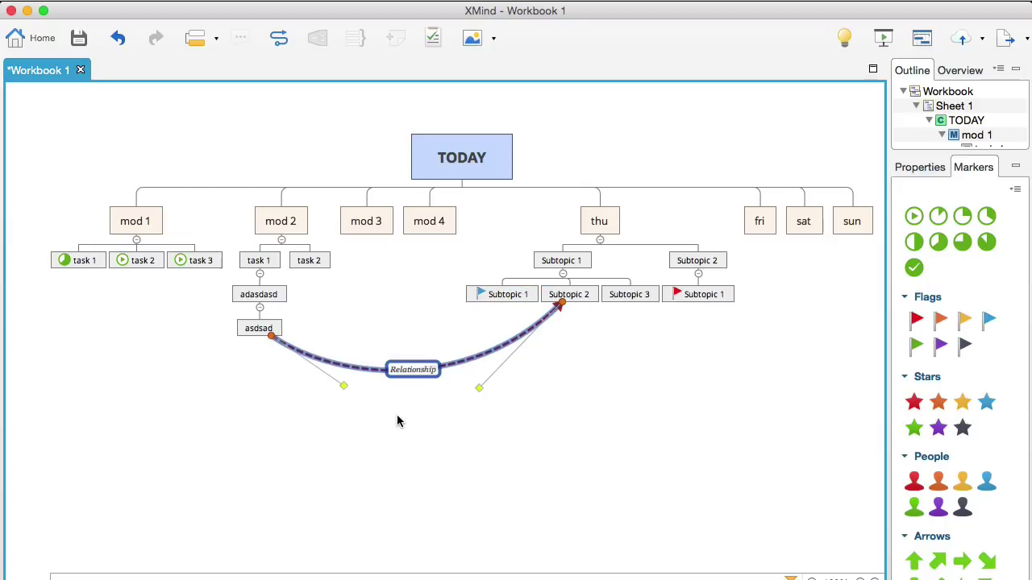
Step: Label the new relationship 'designer'
double_click(415, 373)
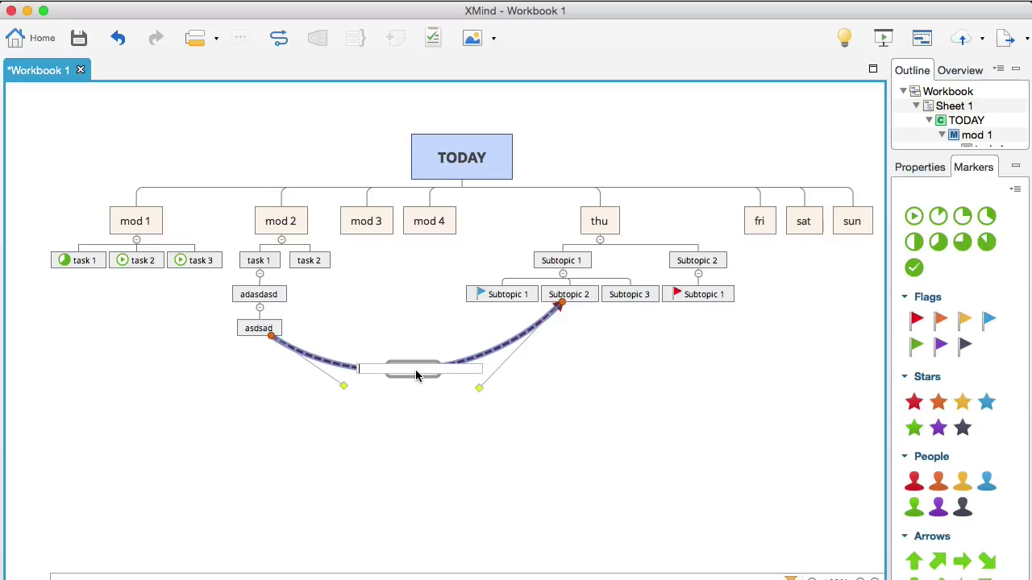
type("designer")
key("Return")
left_click(614, 448)
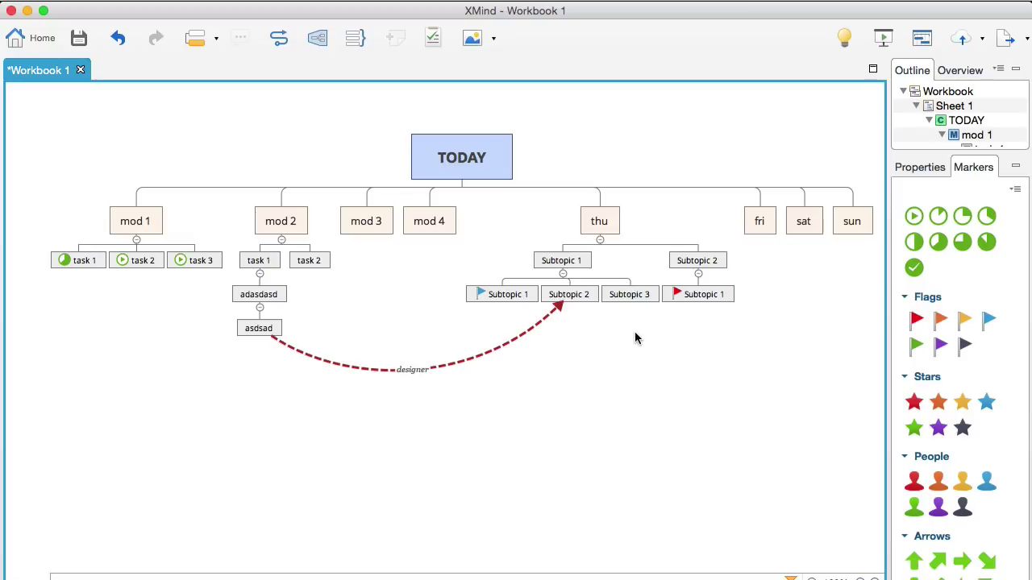
Step: Select task 2 and task 3 under mod 1 and wrap them in a Boundary
left_click_drag(633, 334, 636, 399)
left_click_drag(125, 294, 198, 260)
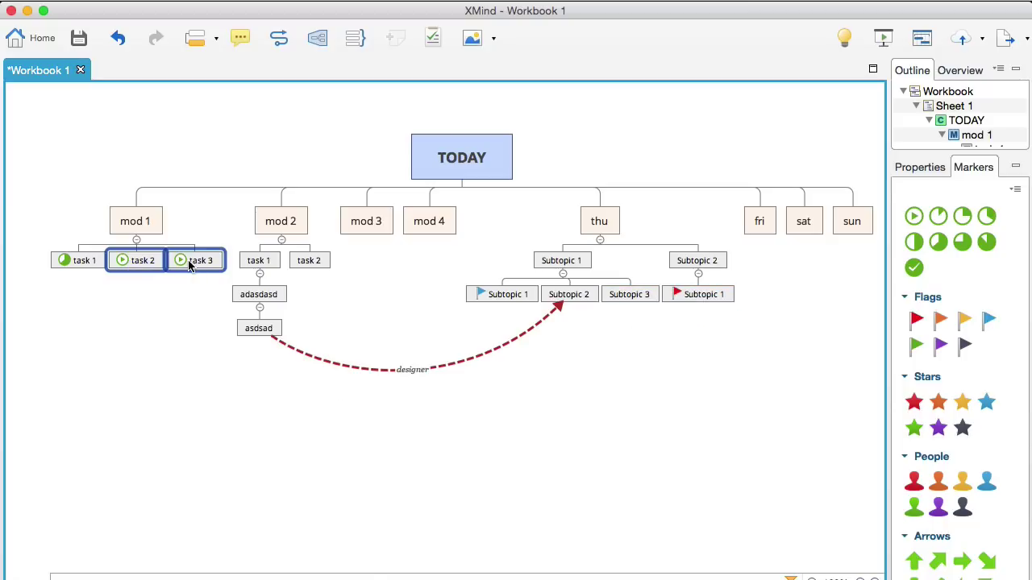
right_click(188, 260)
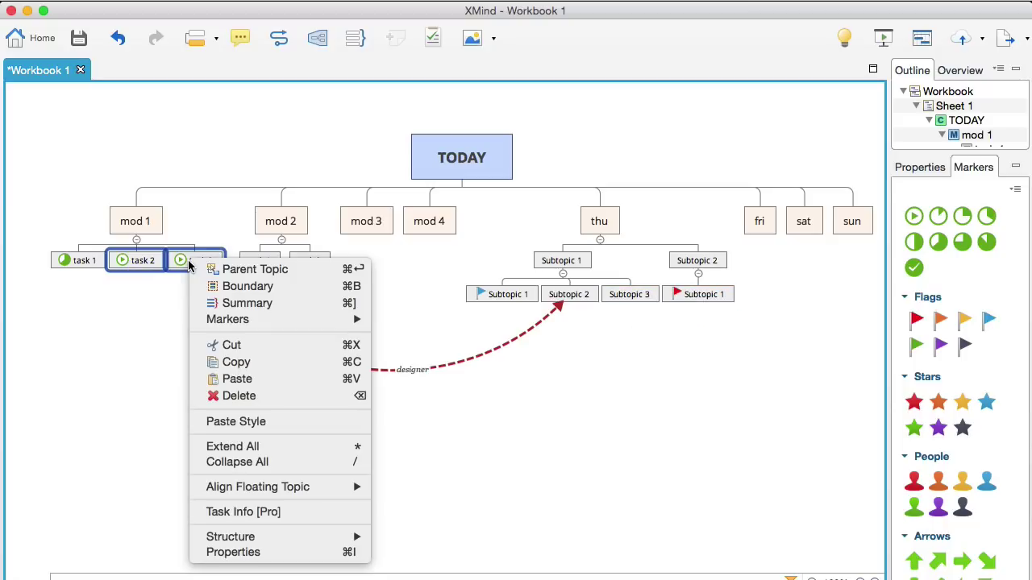
left_click(262, 287)
left_click(297, 413)
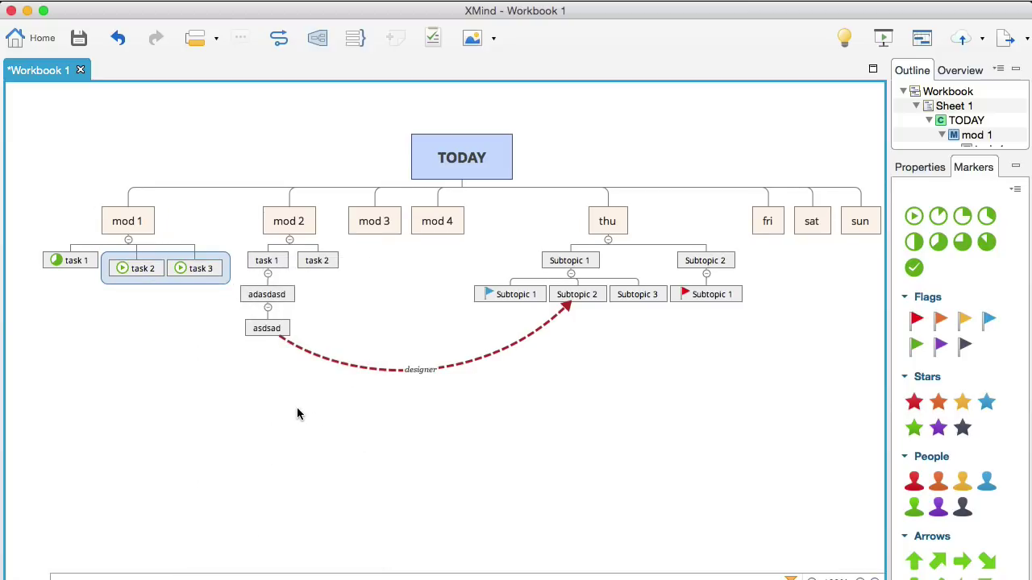
scroll(415, 457, "left", 3)
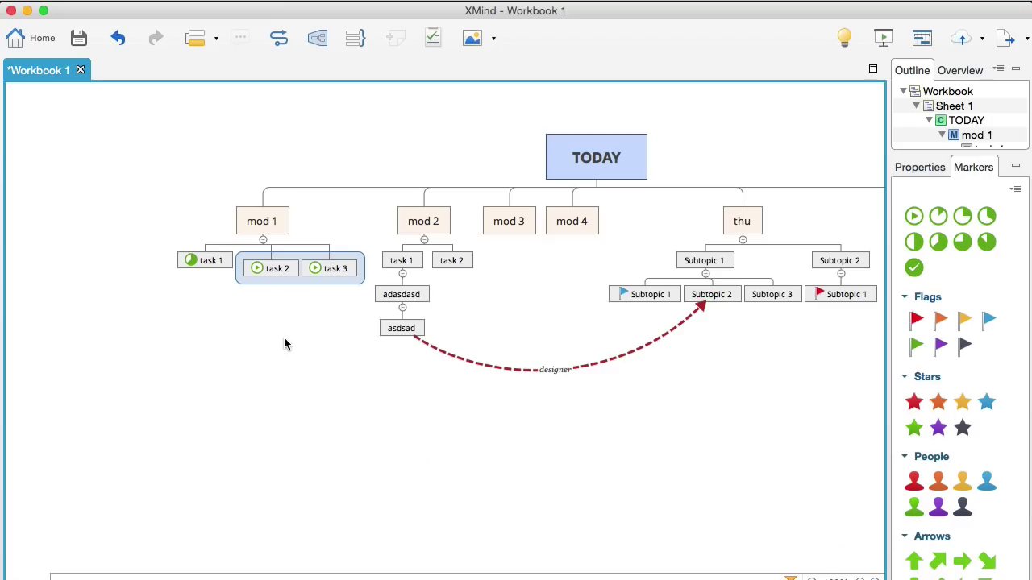
Step: Add a floating topic named HOSTING on the empty canvas left of the map
double_click(303, 382)
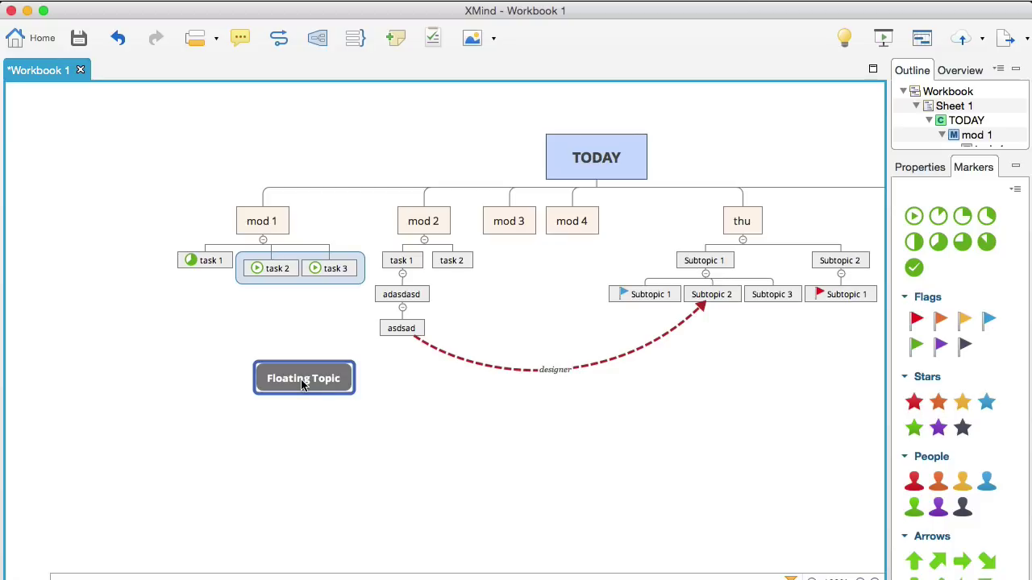
type("HOSING")
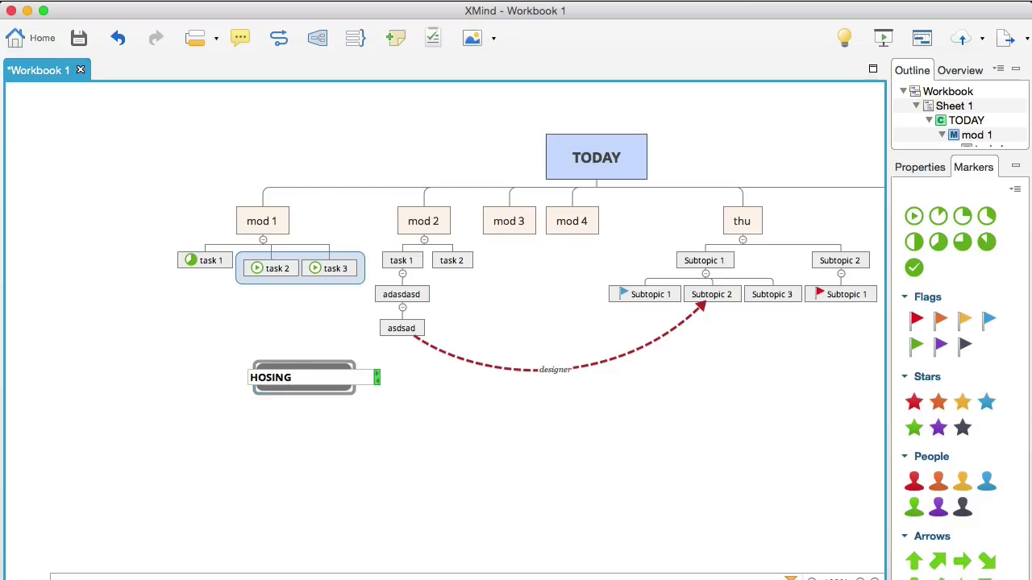
key("BackSpace")
key("BackSpace")
key("BackSpace")
type("TING")
key("Return")
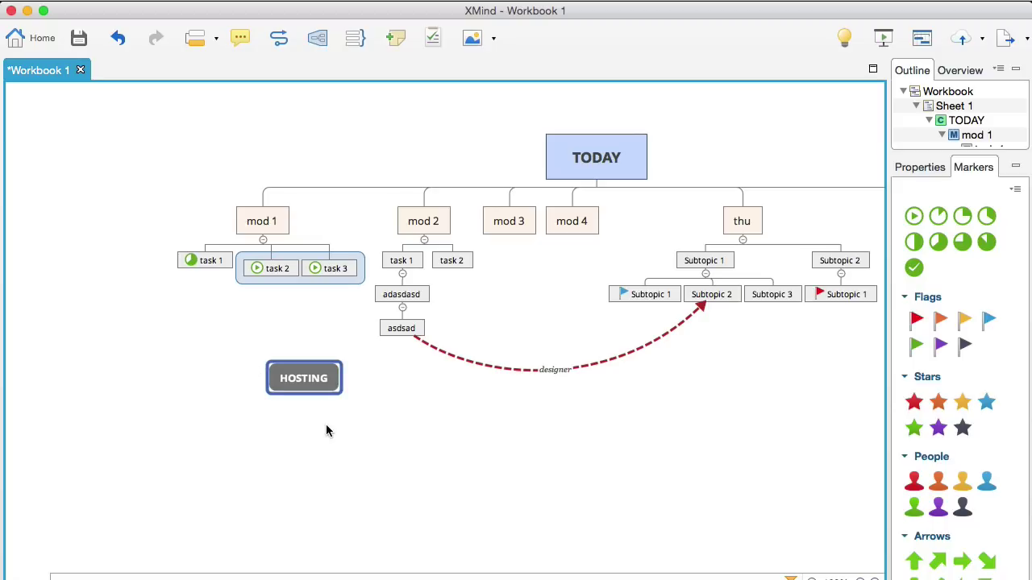
scroll(378, 435, "right", 2)
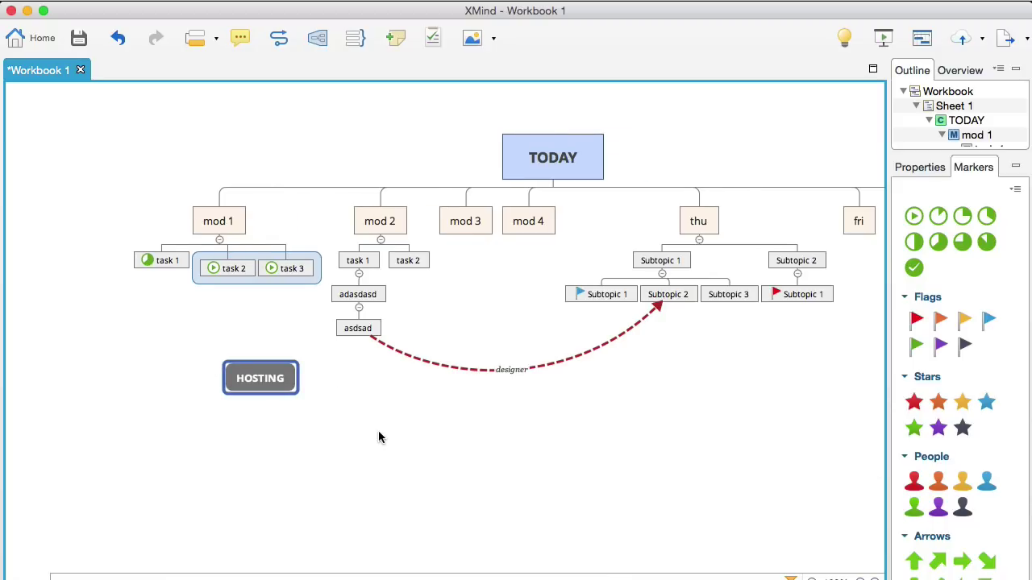
scroll(438, 319, "right", 6)
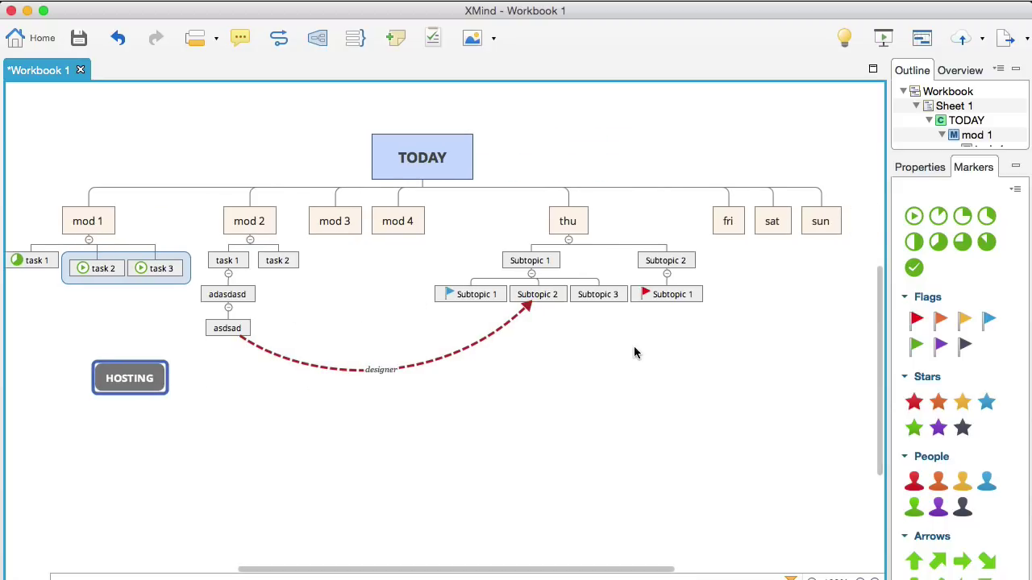
Step: Link Subtopic 3 under thu to HOSTING with a downward-bowed relationship arrow, then undo the last change
right_click(602, 296)
mouse_move(678, 268)
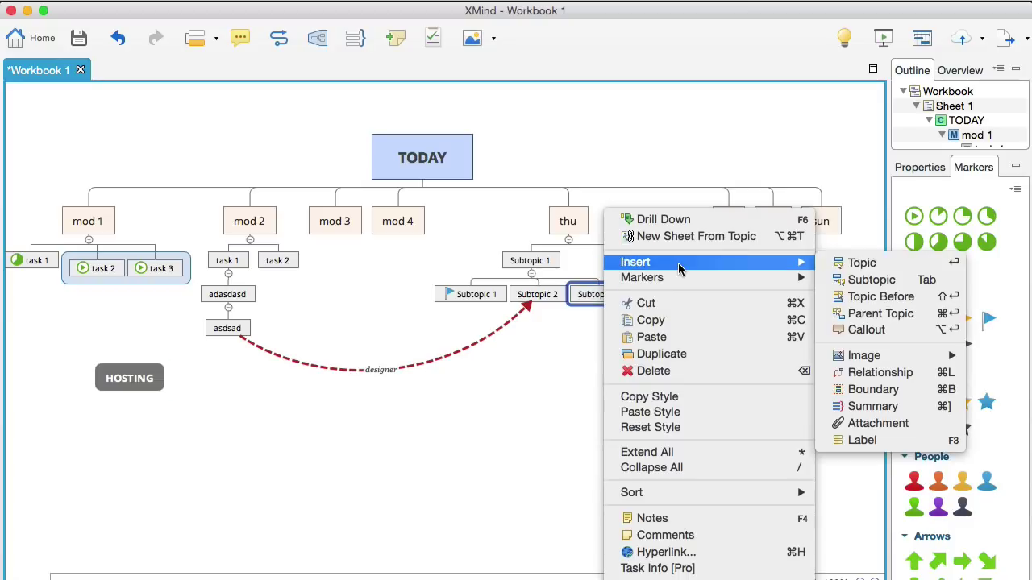
left_click(880, 373)
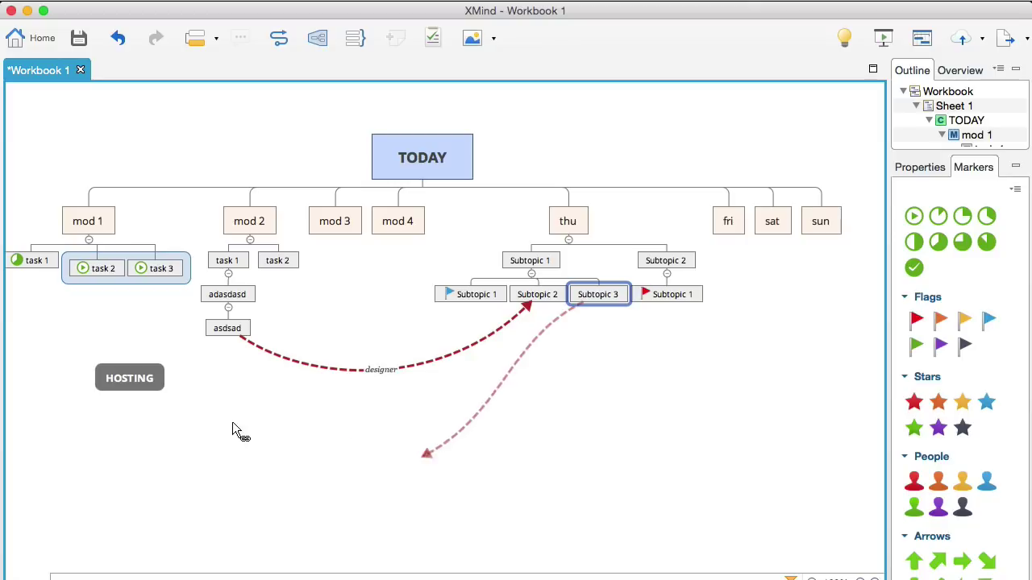
left_click(150, 388)
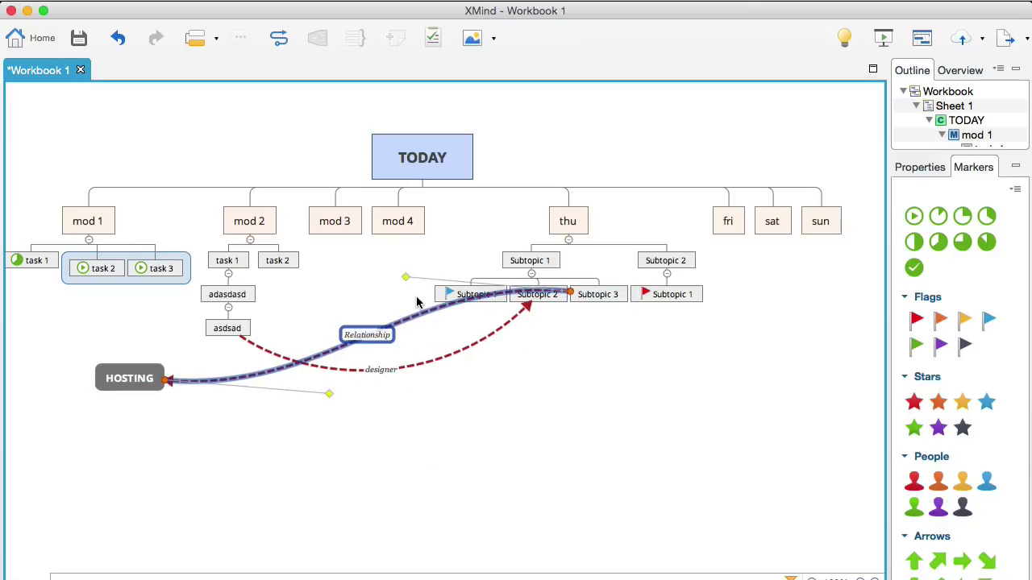
left_click_drag(405, 278, 501, 426)
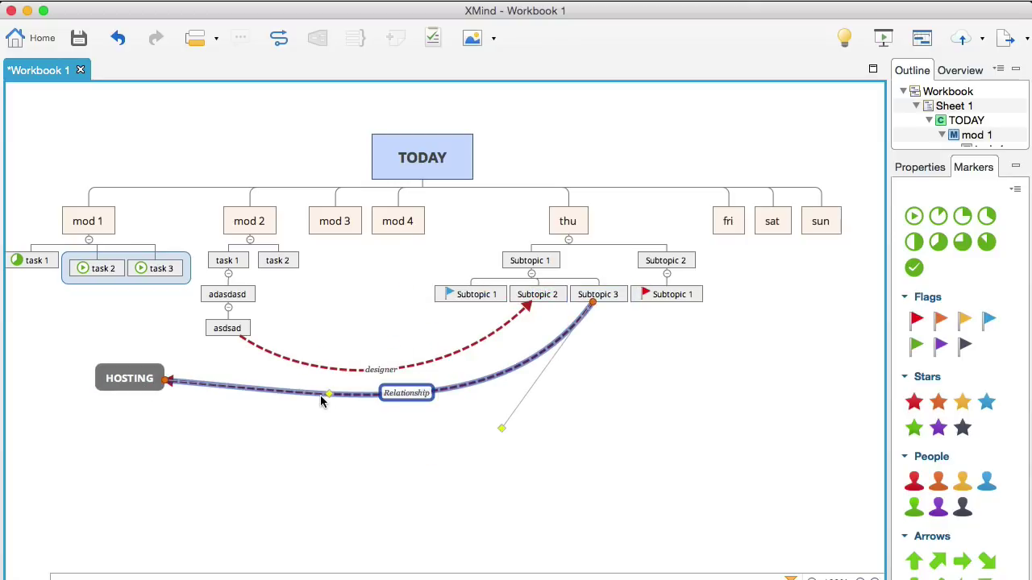
left_click_drag(331, 394, 320, 455)
left_click(488, 500)
key("super+z")
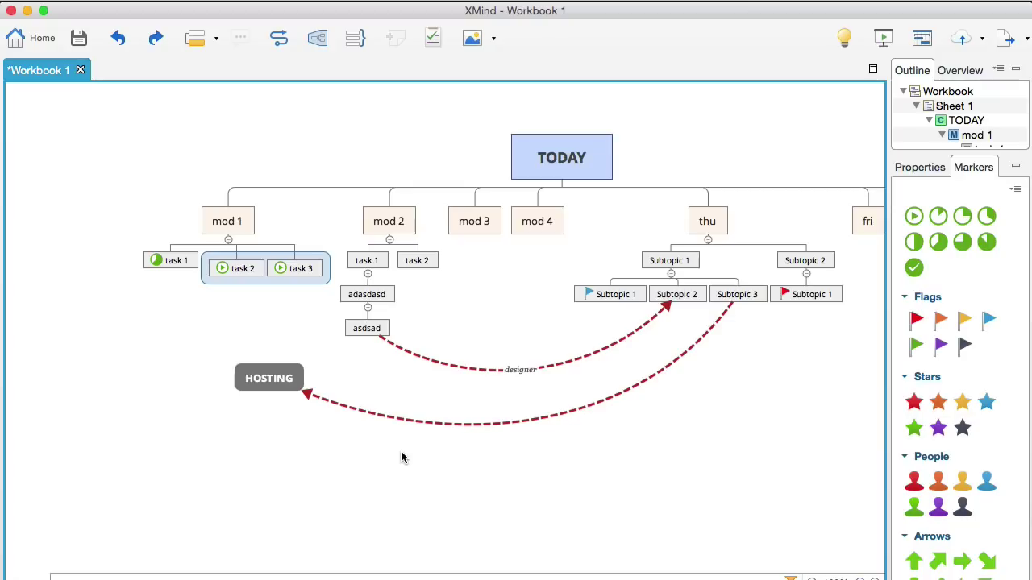
scroll(456, 479, "right", 6)
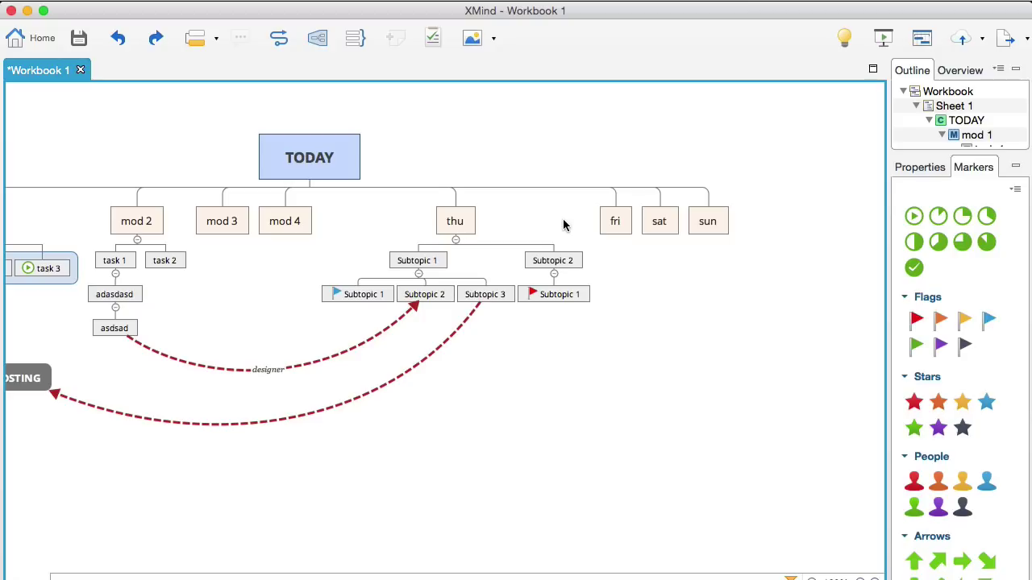
scroll(561, 265, "left", 7)
scroll(561, 265, "right", 5)
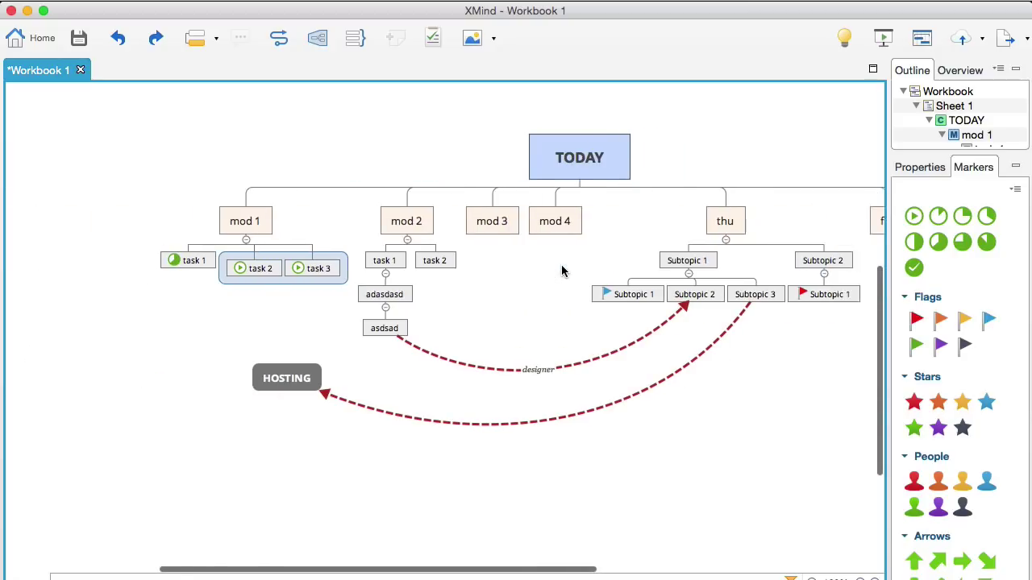
scroll(561, 271, "left", 2)
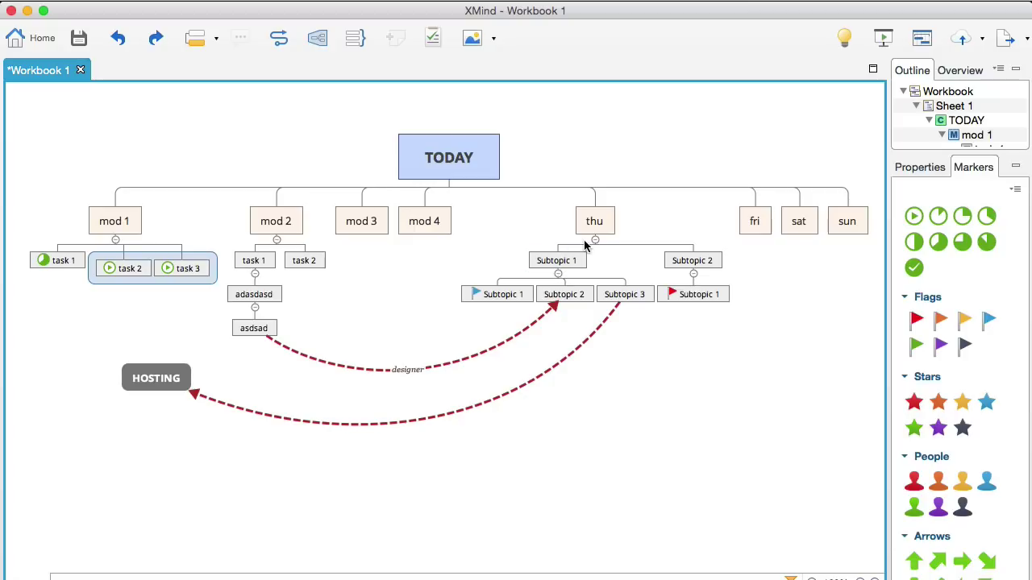
left_click(566, 260)
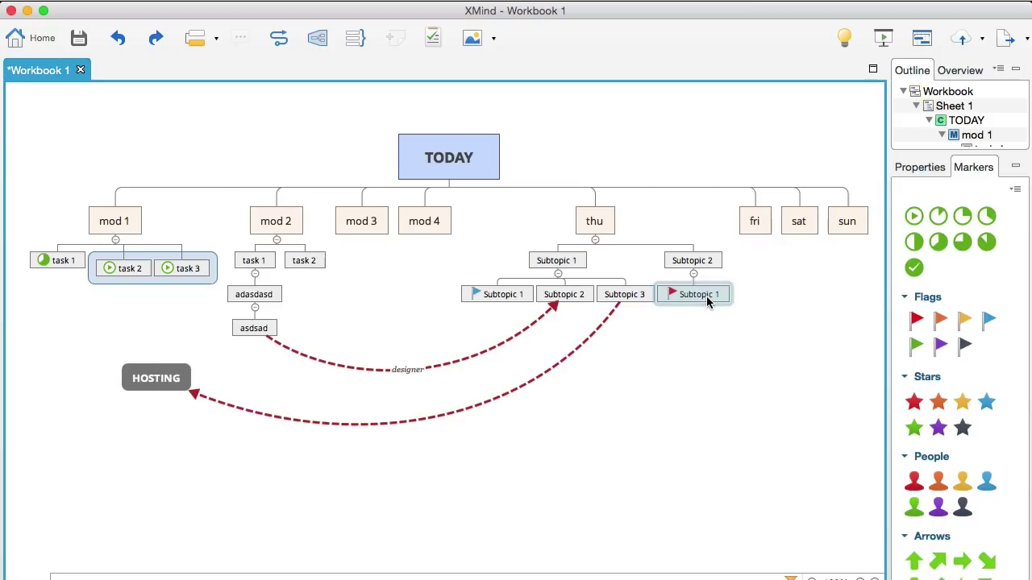
key("ctrl+z")
left_click(658, 351)
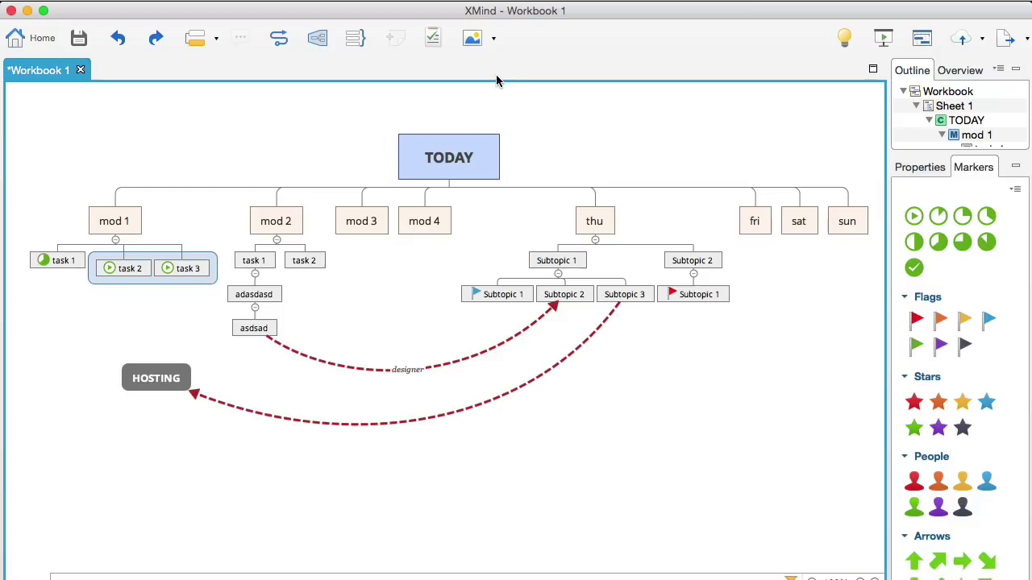
left_click(604, 330)
left_click(636, 400)
left_click(108, 2)
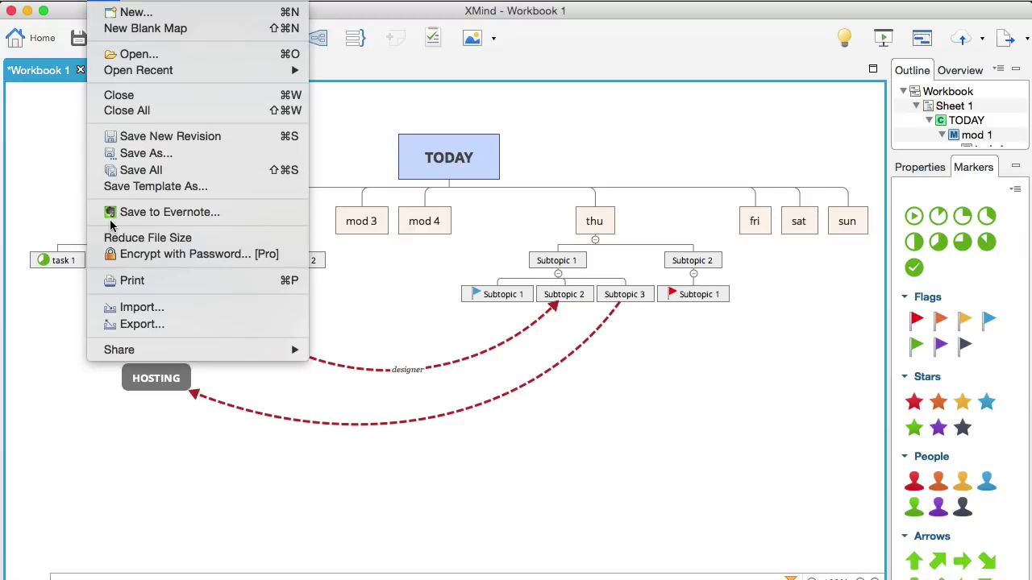
left_click(143, 324)
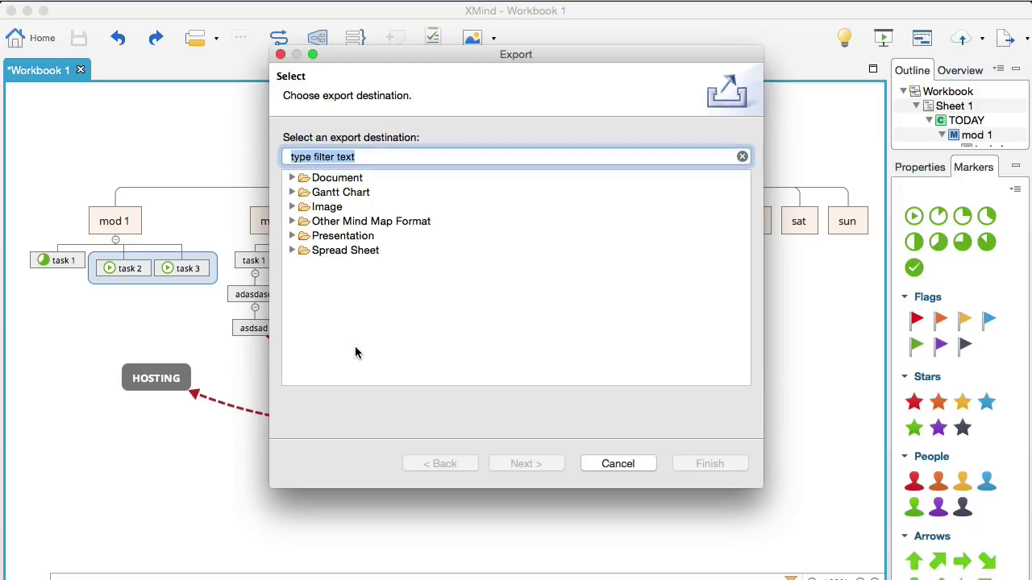
left_click(303, 208)
left_click(291, 207)
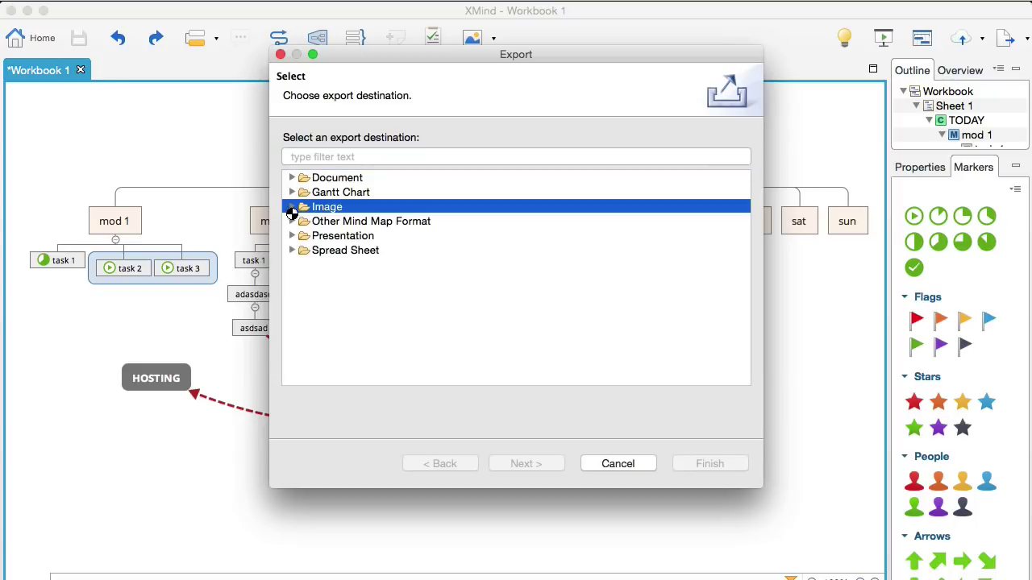
left_click(359, 236)
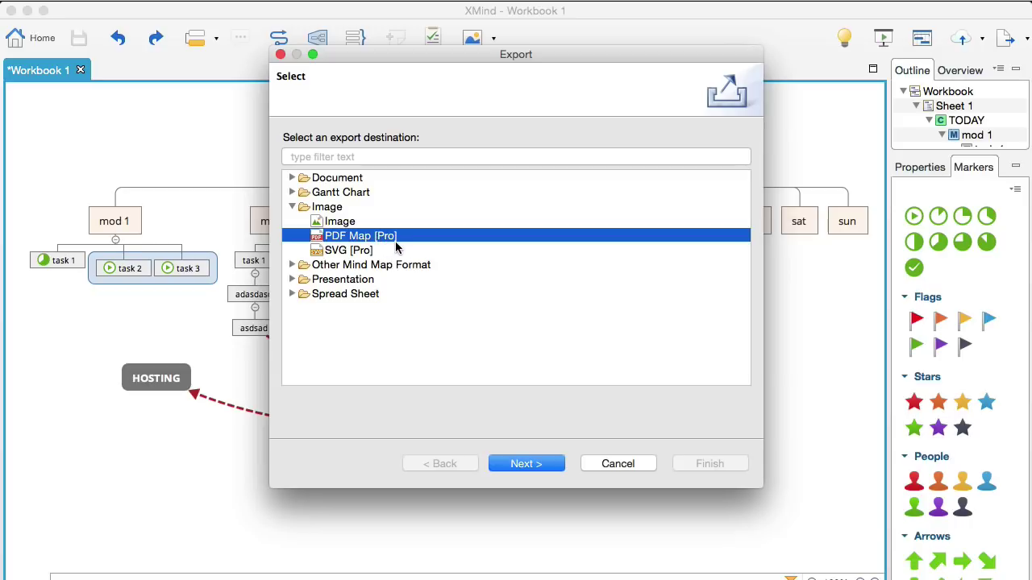
left_click(341, 223)
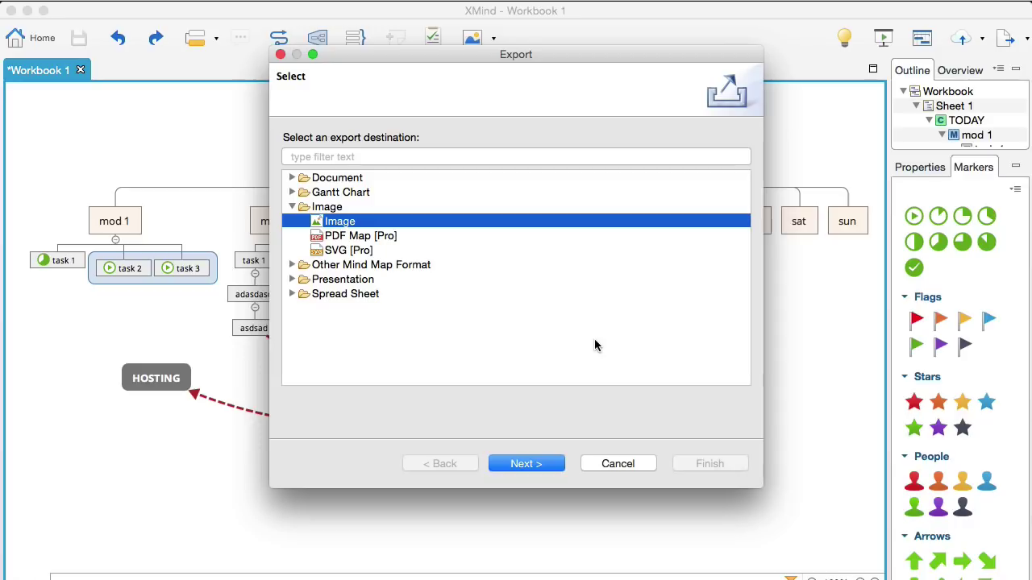
left_click(622, 463)
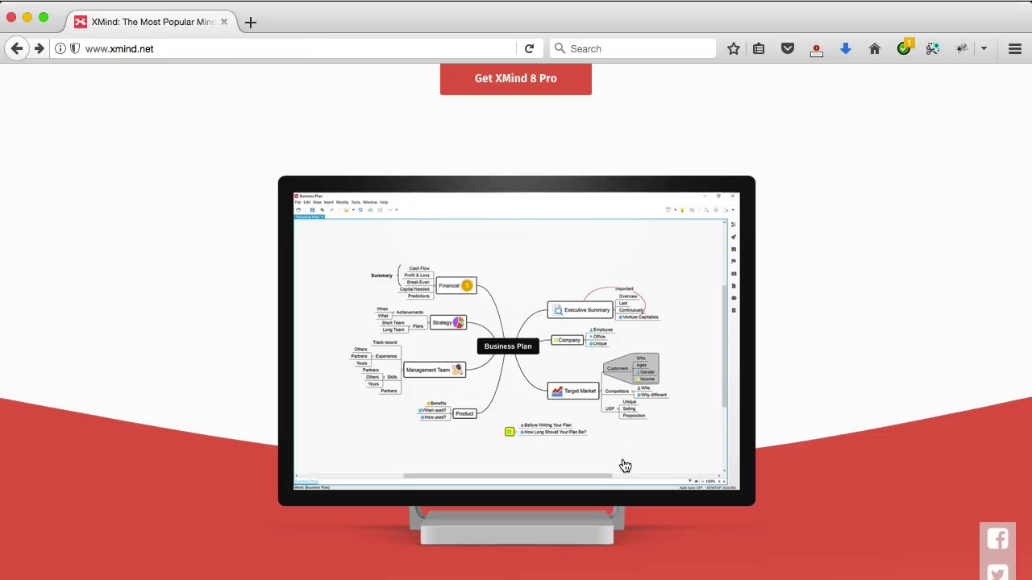
Step: Scroll the xmind.net home page up and back down to view XMind 8 Pro
scroll(622, 465, "up", 5)
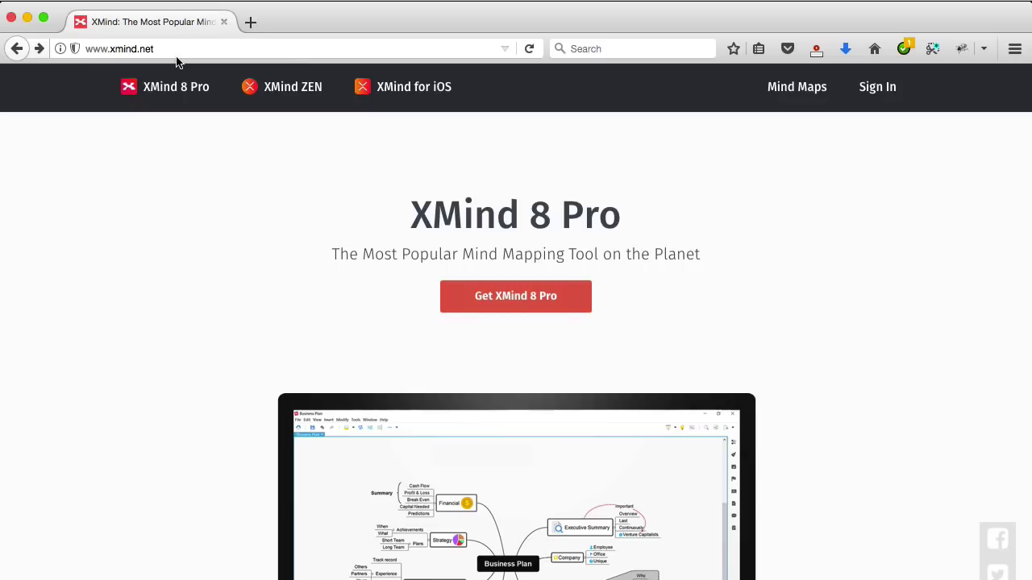
scroll(138, 148, "down", 5)
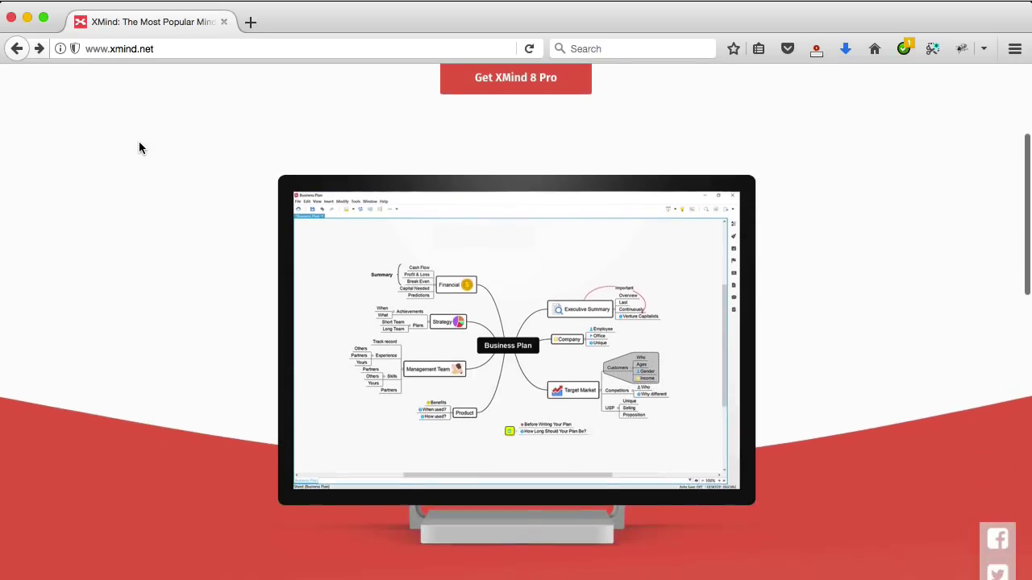